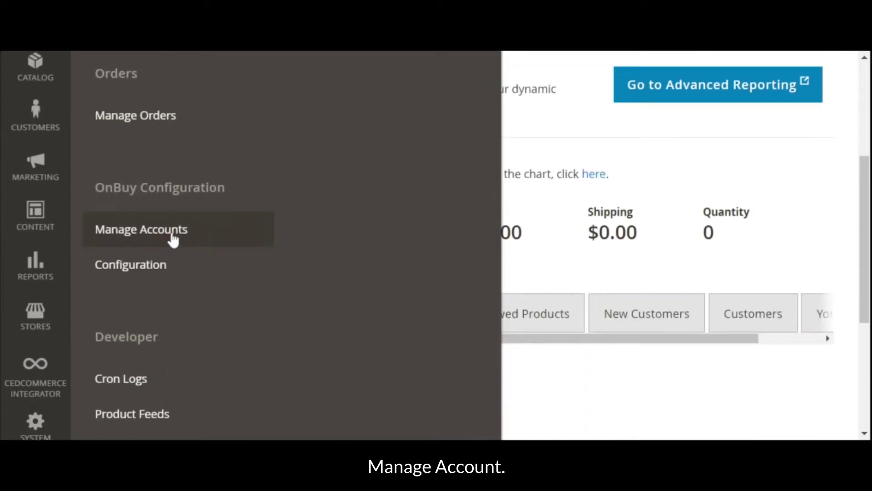
Start adding a new OnBuy account from the account management page and set its account code to Onbuy1
left_click(173, 239)
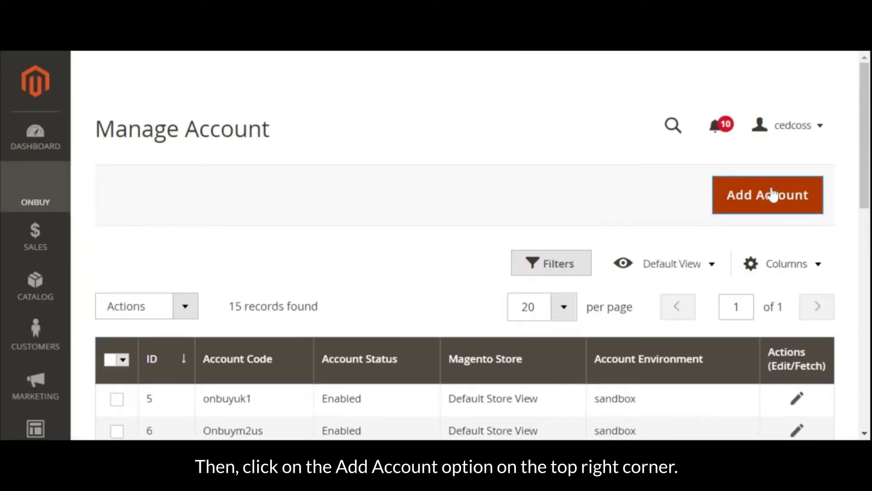
left_click(773, 195)
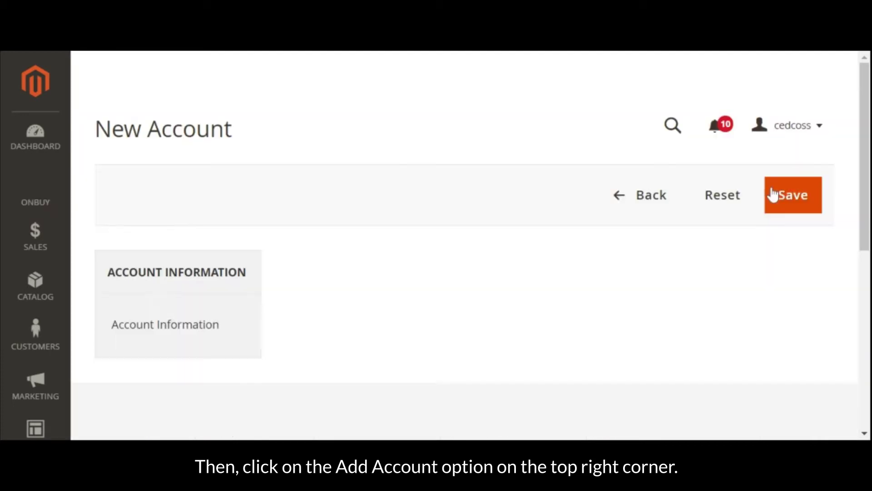
scroll(593, 235, "down", 2)
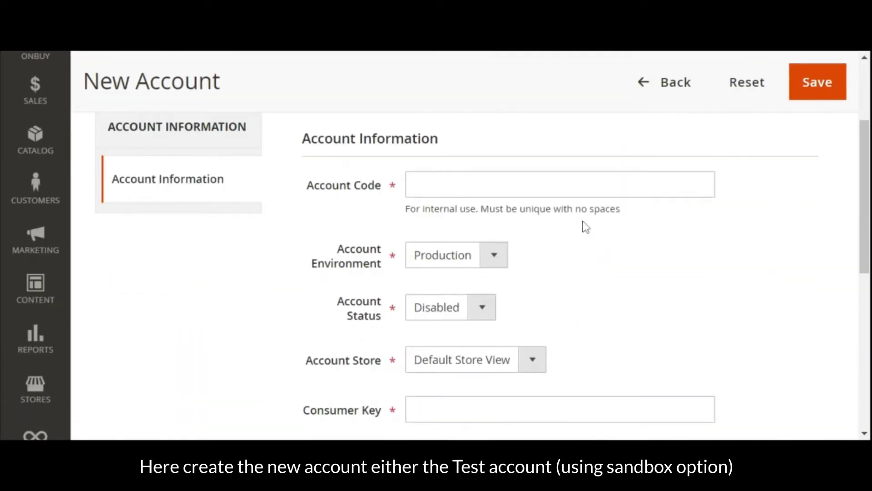
left_click(536, 187)
type("Onbuy1")
Set the account environment to Sandbox, the status to Enabled and the store to Default Store View
left_click(494, 255)
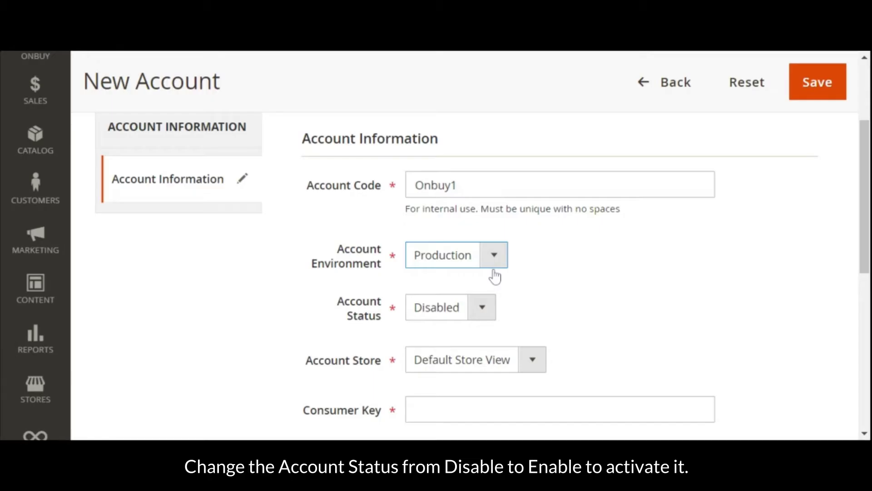
left_click(485, 304)
left_click(480, 348)
left_click(532, 360)
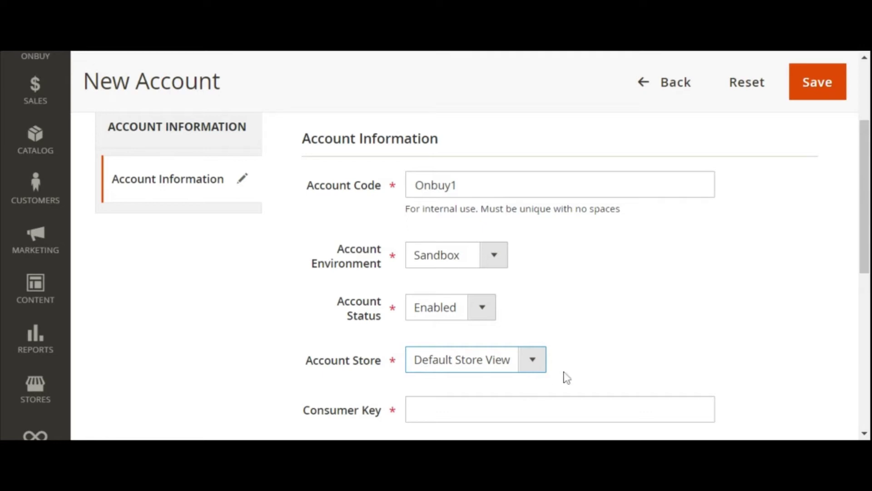
Switch to the OnBuy Seller Control Panel and log in with the prefilled credentials
scroll(571, 375, "down", 3)
left_click(433, 259)
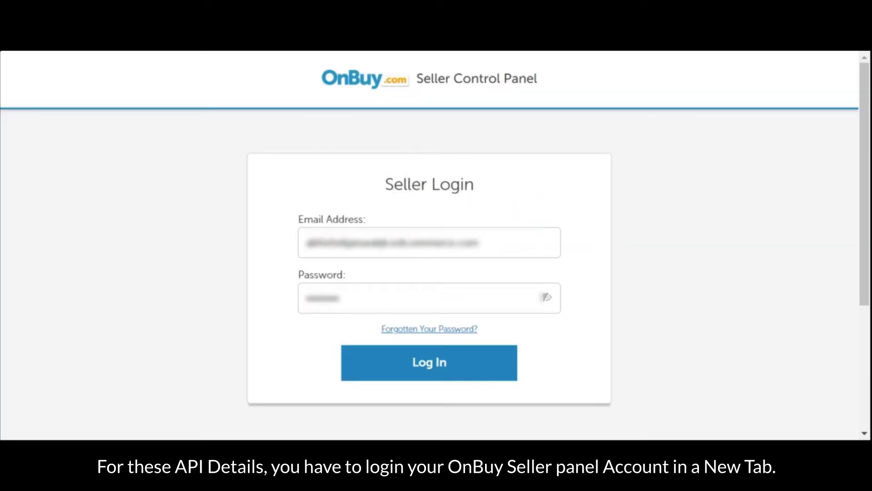
left_click(438, 360)
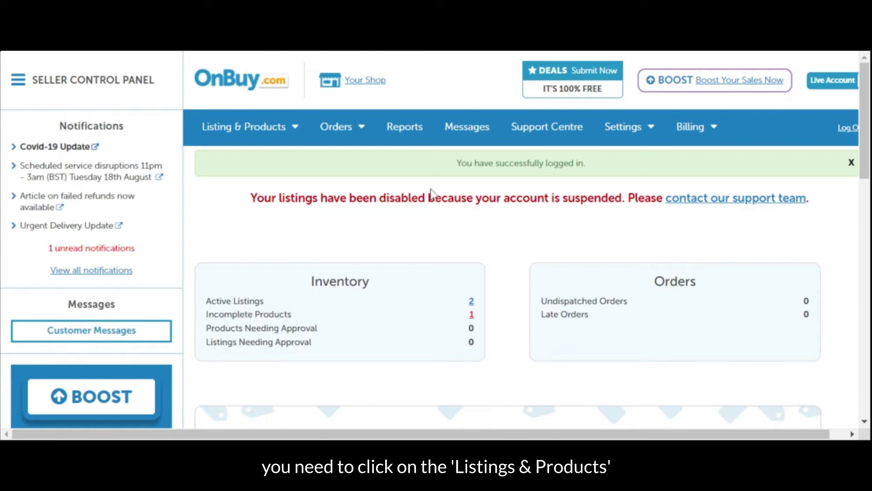
Open the Magento 2 integration page from OnBuy's Imports & Integrations
left_click(288, 134)
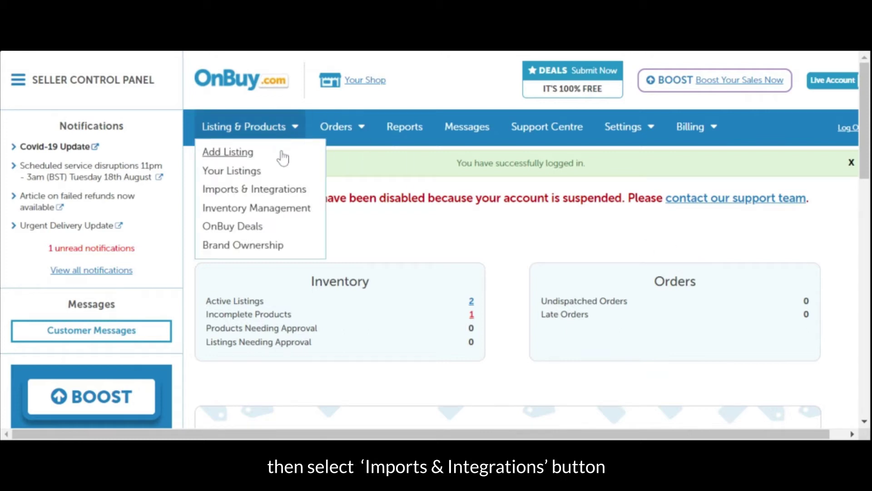
left_click(278, 190)
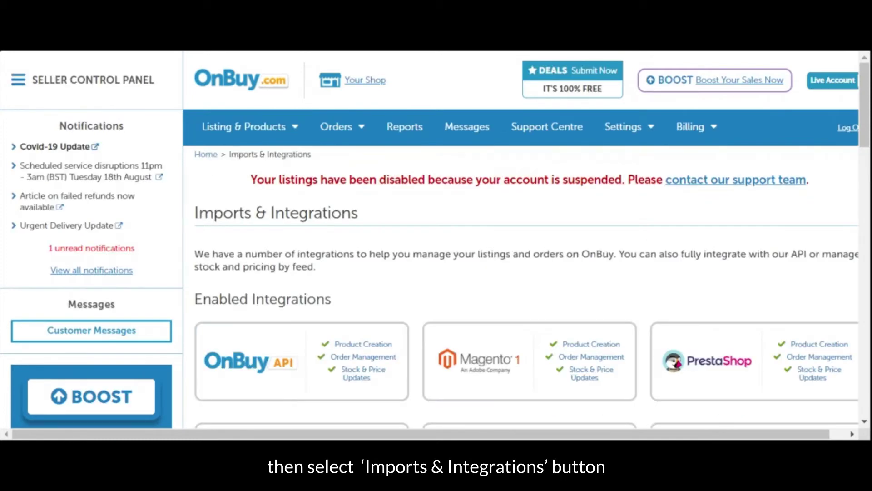
scroll(412, 316, "down", 10)
scroll(439, 328, "down", 4)
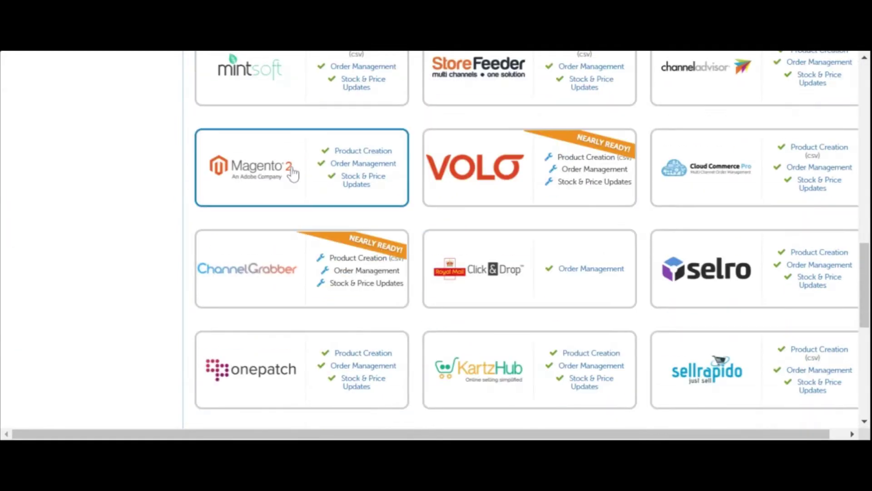
left_click(292, 171)
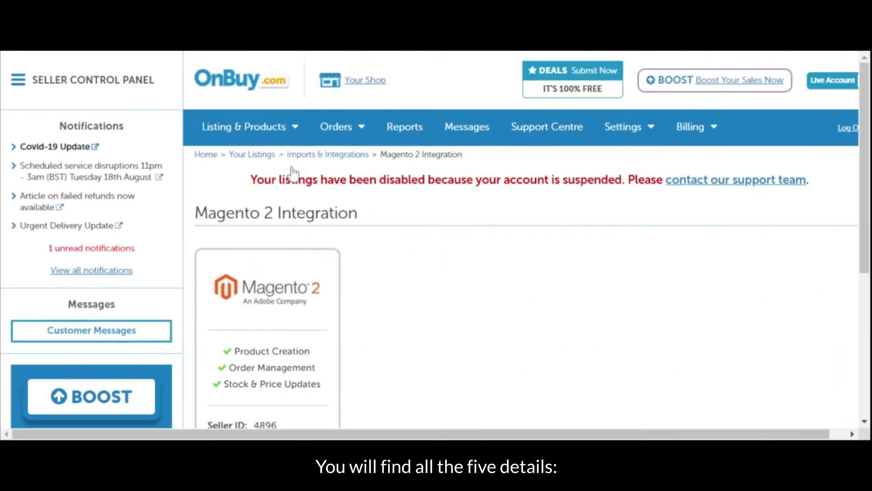
Copy the live consumer key and live secret key from the integration page into the new account's Consumer Key and Consumer Secret fields
scroll(362, 244, "down", 10)
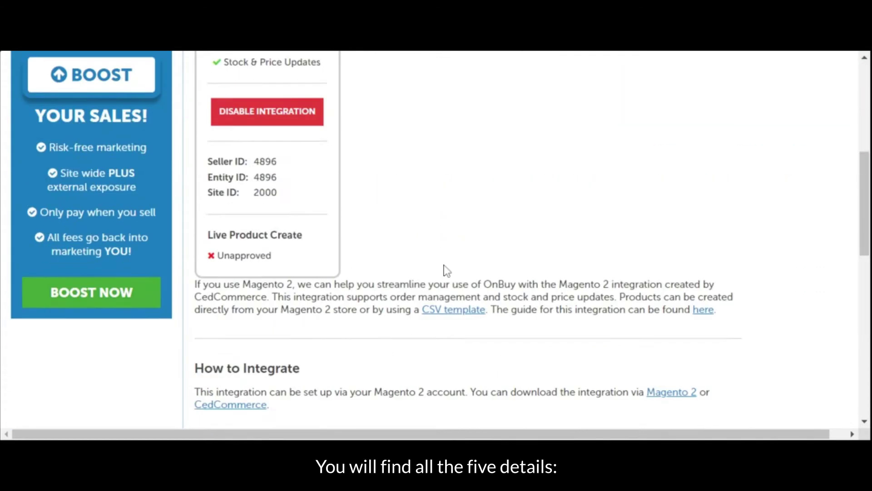
left_click_drag(348, 229, 531, 229)
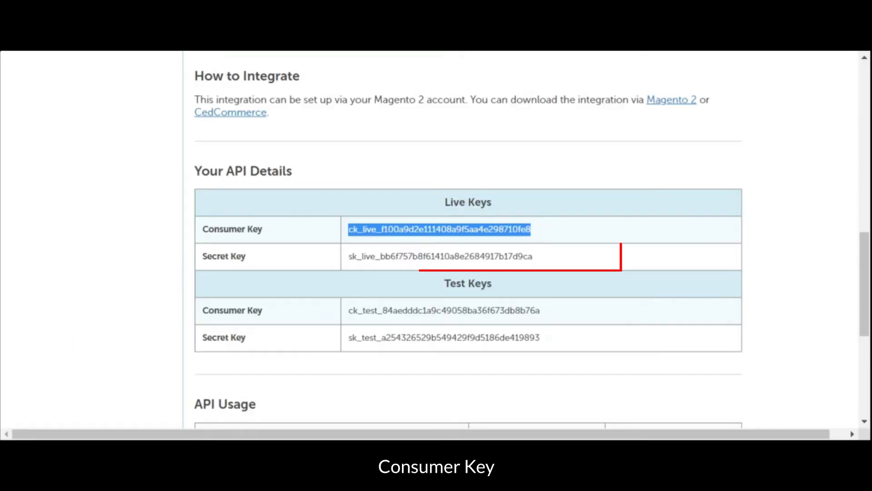
left_click_drag(348, 255, 576, 261)
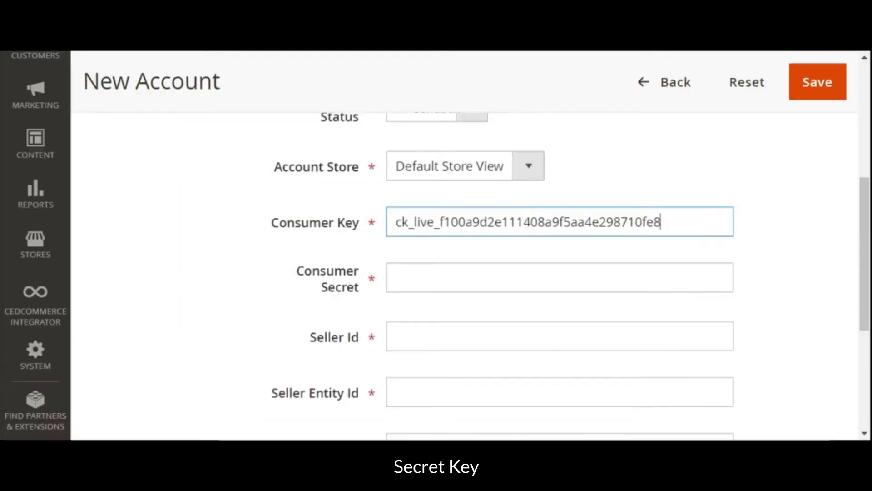
key("ctrl+v")
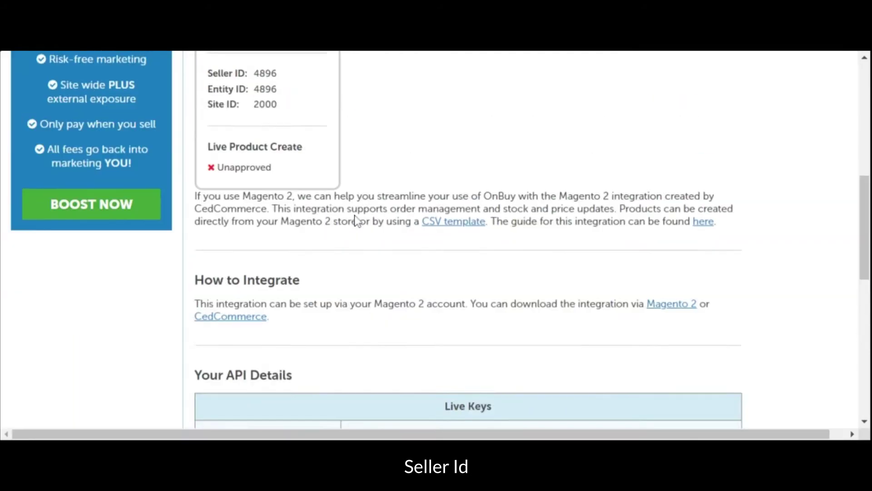
Copy the seller ID and entity ID from OnBuy into the account form, set Site Id to 2000, and save the account
scroll(357, 221, "up", 2)
double_click(265, 162)
key("ctrl+c")
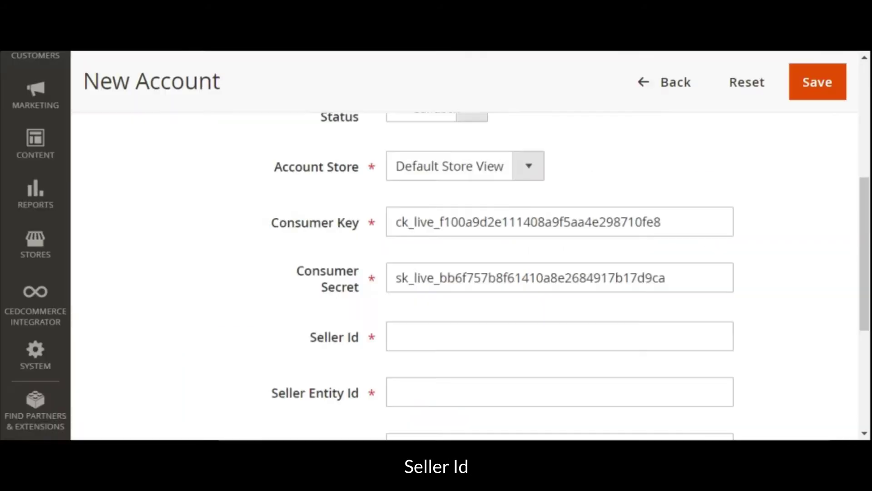
left_click(559, 335)
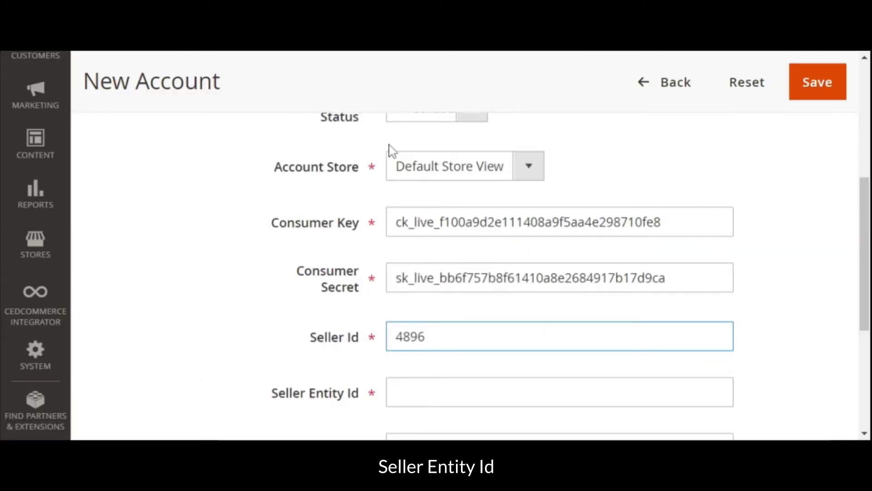
key("Tab")
key("ctrl+v")
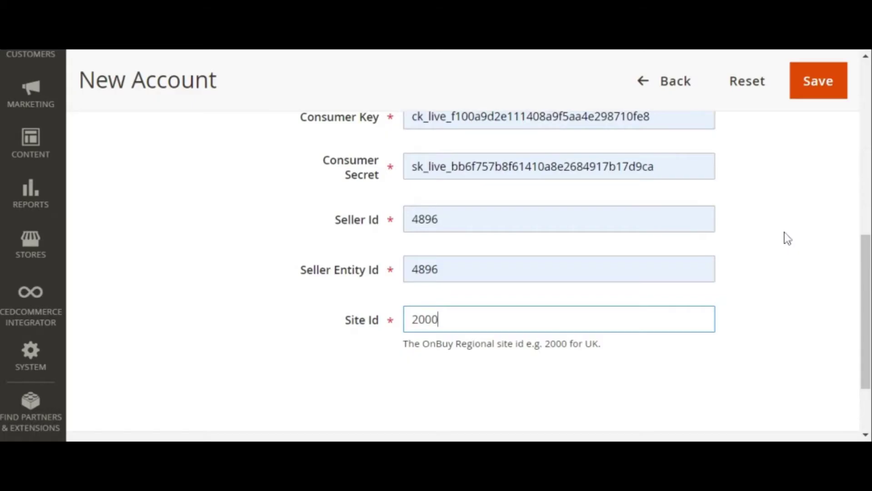
left_click(825, 87)
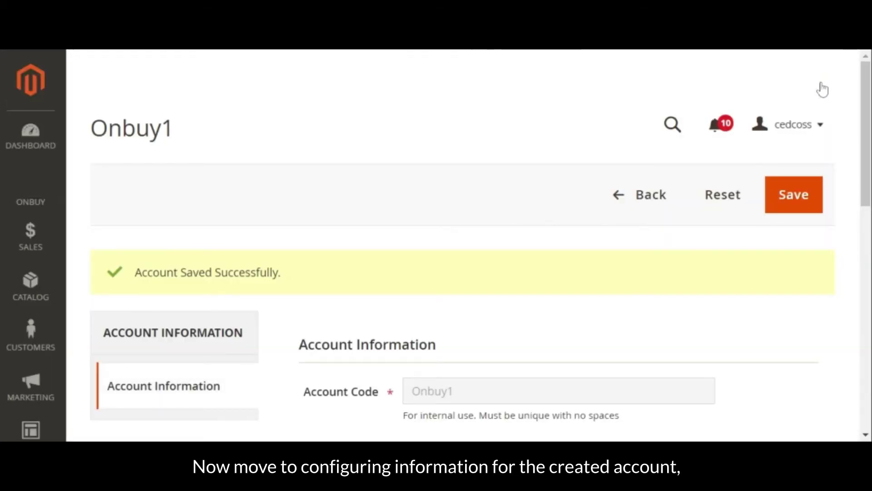
Open the OnBuy configuration page in the Magento admin
scroll(751, 224, "down", 2)
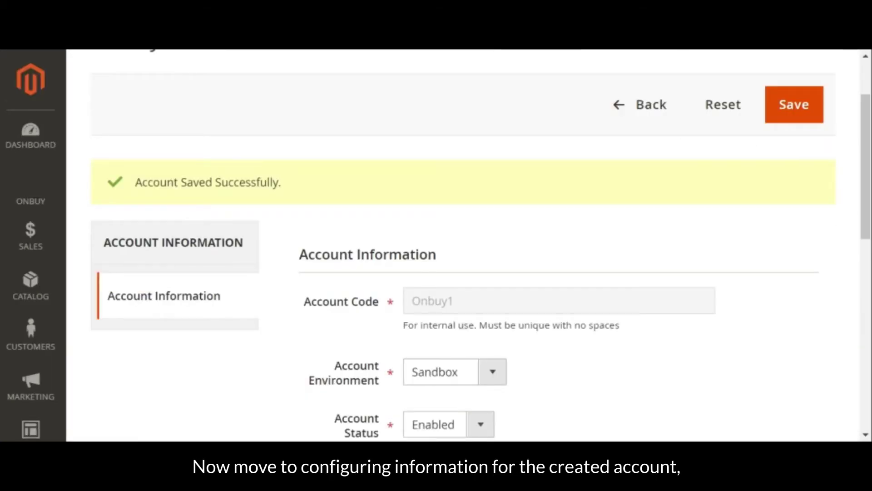
left_click(36, 193)
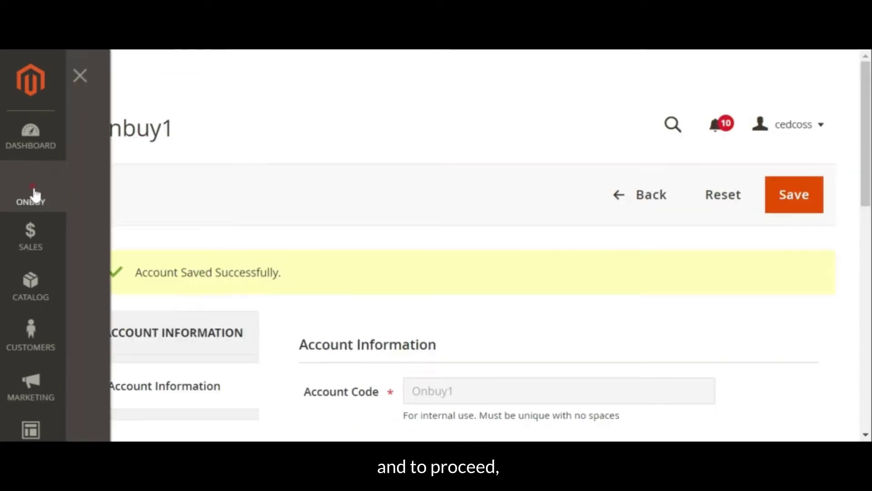
scroll(220, 265, "down", 3)
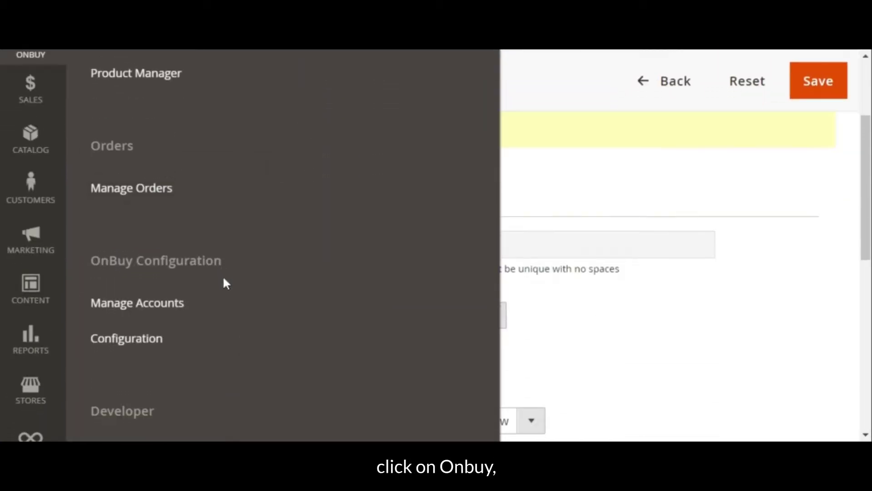
left_click(150, 342)
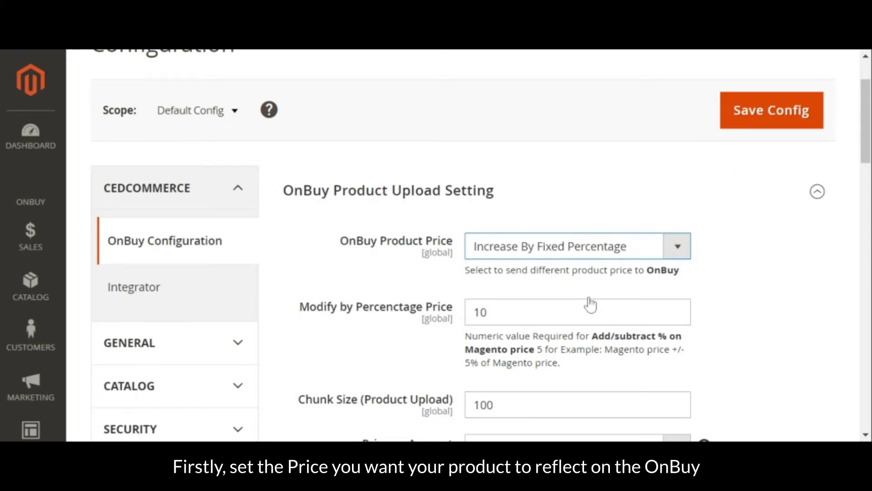
Check the percentage price modifier and the chunk size in the OnBuy product upload settings
left_click(529, 309)
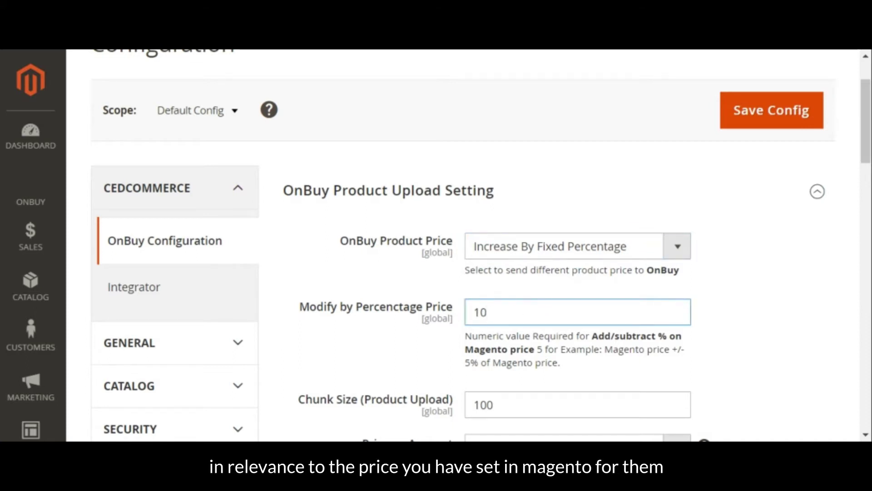
scroll(455, 245, "down", 2)
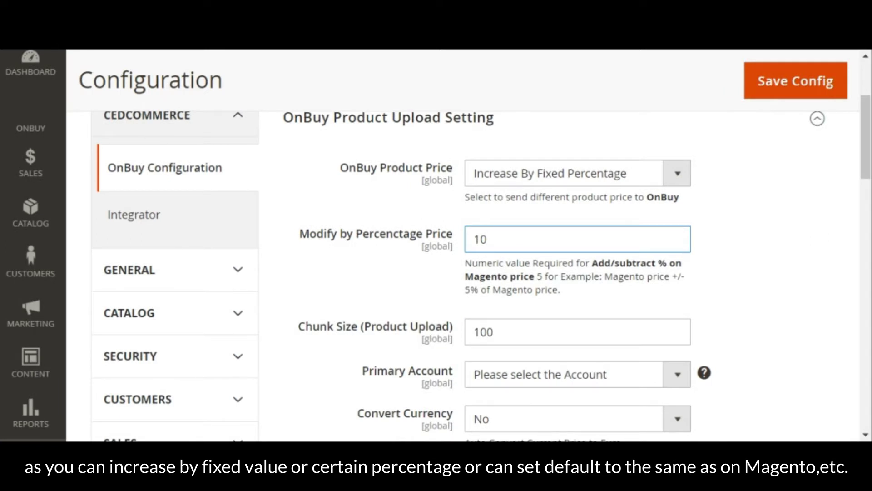
left_click(523, 329)
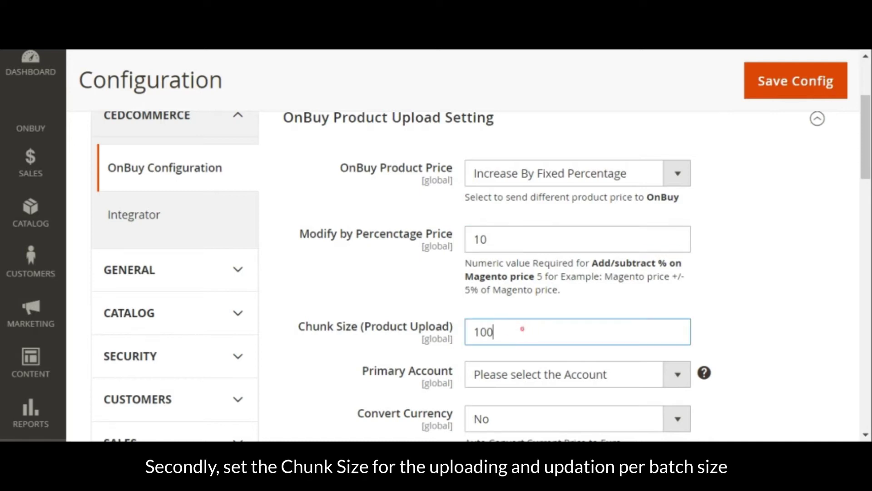
scroll(468, 254, "down", 2)
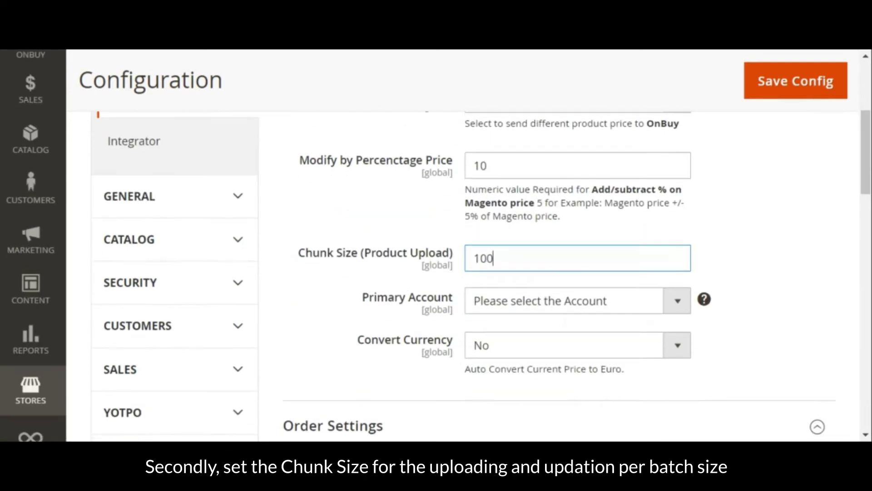
Set the primary account to Onbuy1 and Convert Currency to No
left_click(674, 304)
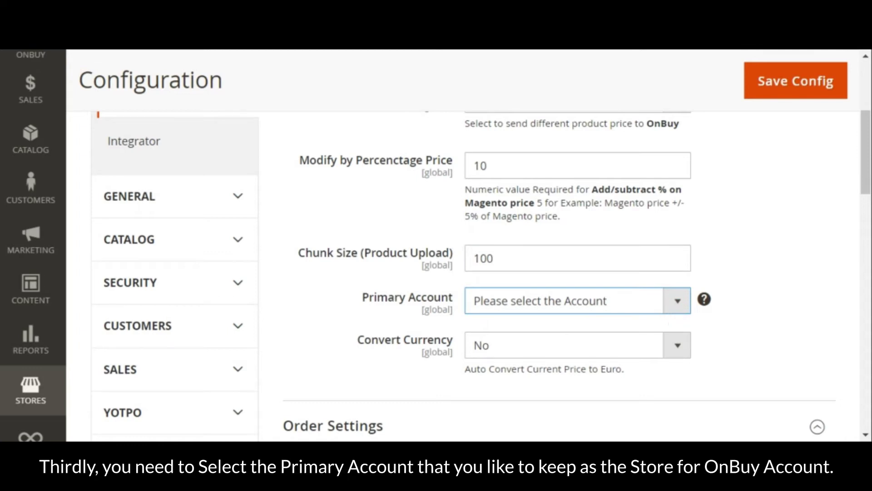
key("Down")
left_click(544, 54)
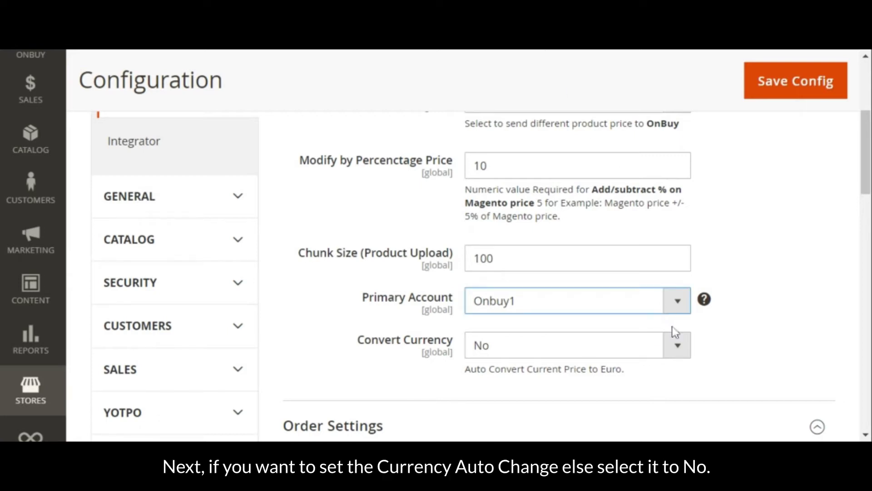
left_click(676, 350)
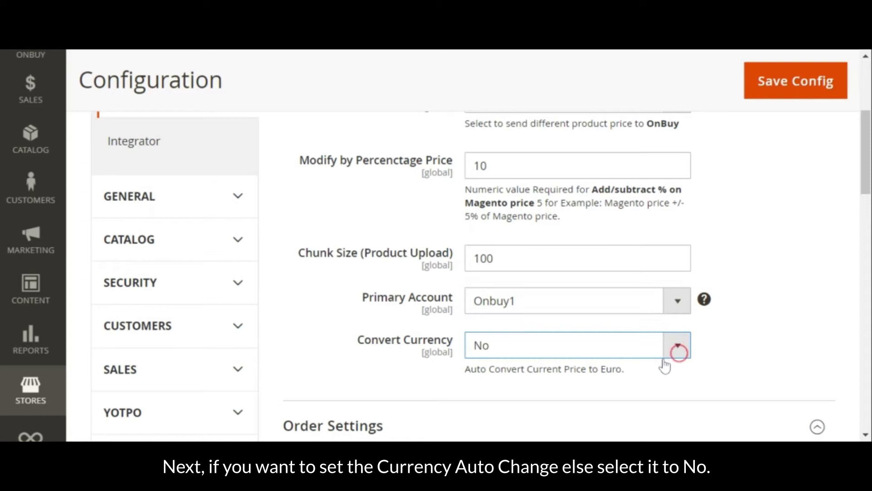
Add a shipping method in the order settings that maps the OnBuy carrier starting with "Tuff" to the Magento carrier title custom
scroll(684, 382, "down", 5)
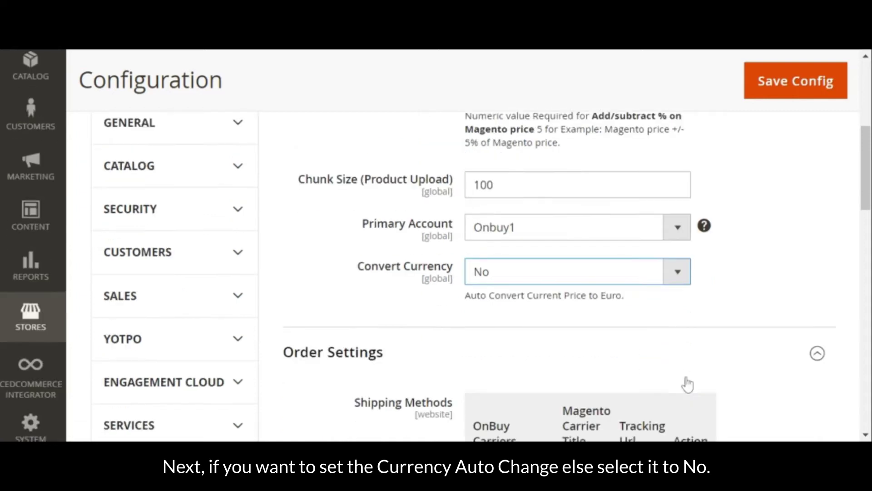
scroll(685, 383, "down", 2)
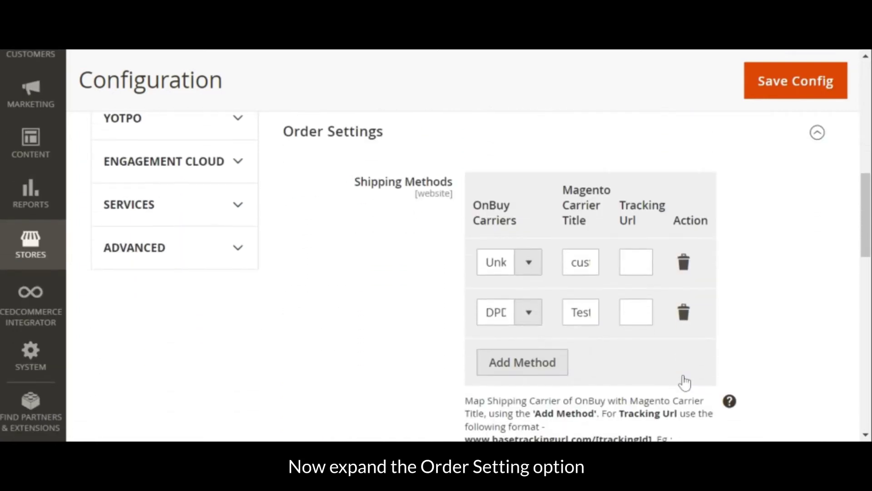
scroll(572, 286, "down", 1)
left_click(591, 256)
left_click(565, 359)
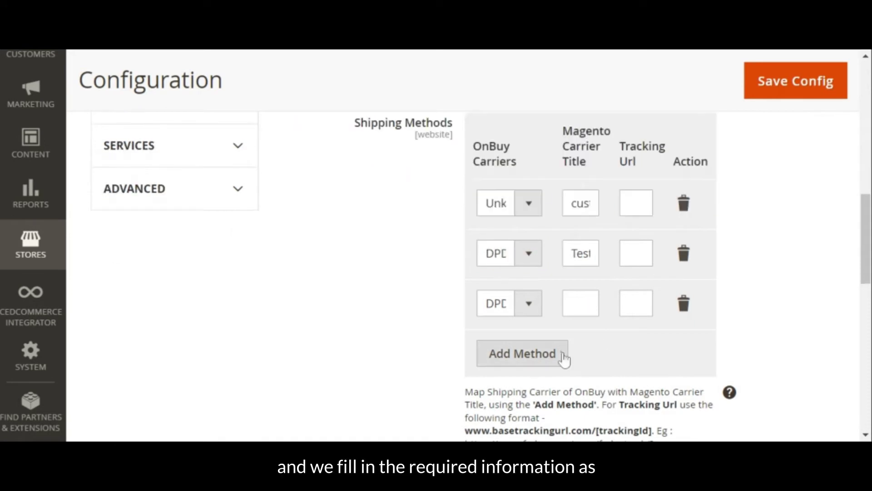
key("t")
left_click(586, 303)
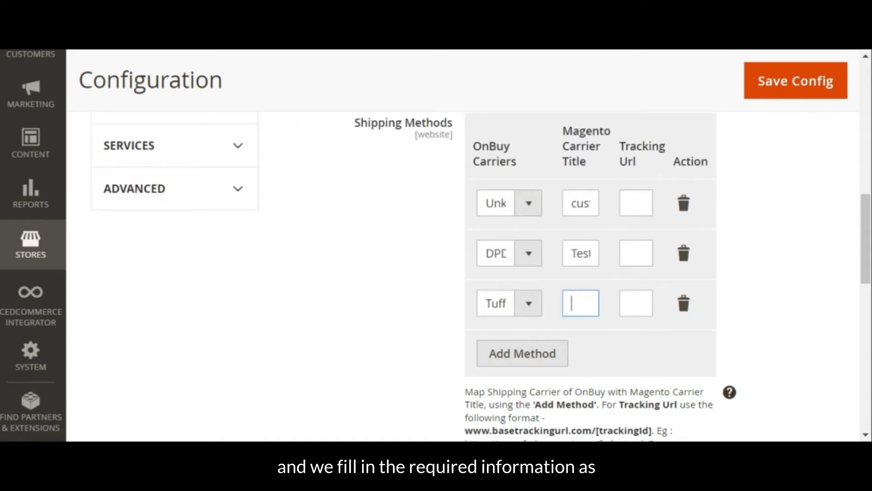
type("custom")
left_click(585, 331)
Edit the text fields below the shipping methods in the order settings, including the customer e-mail
scroll(587, 353, "down", 5)
left_click_drag(552, 290, 425, 283)
type("Fill")
left_click(540, 313)
key("ctrl+a")
key("BackSpace")
left_click(545, 318)
Review the remaining order settings, from payment method and refund reason down to the OnBuy Order Id Prefix
left_click_drag(867, 284, 866, 309)
key("Tab")
key("Tab")
key("Tab")
scroll(745, 271, "down", 3)
key("Tab")
key("Tab")
key("Tab")
left_click(674, 368)
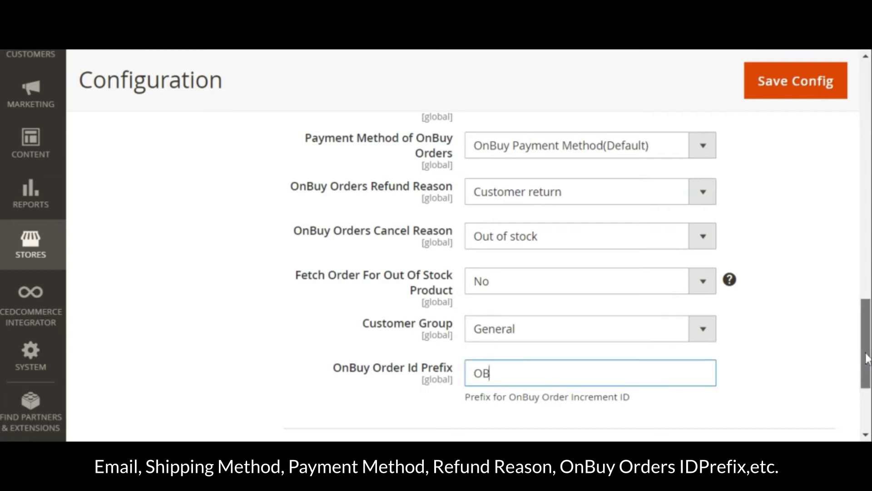
Set the order, feeds syncing, and inventory and price syncing crons to Enable in OnBuy Cron Settings and save the configuration
left_click_drag(866, 353, 866, 391)
left_click(820, 302)
left_click_drag(866, 331, 866, 356)
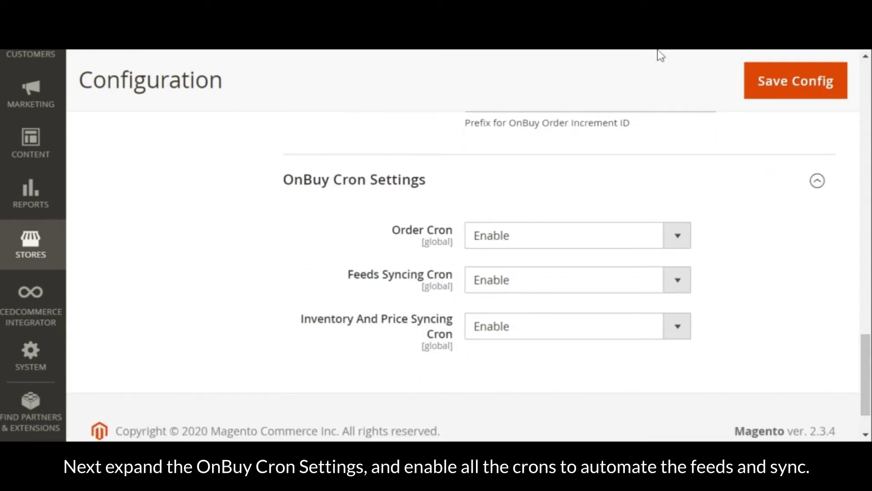
left_click(676, 238)
left_click(675, 278)
left_click(672, 326)
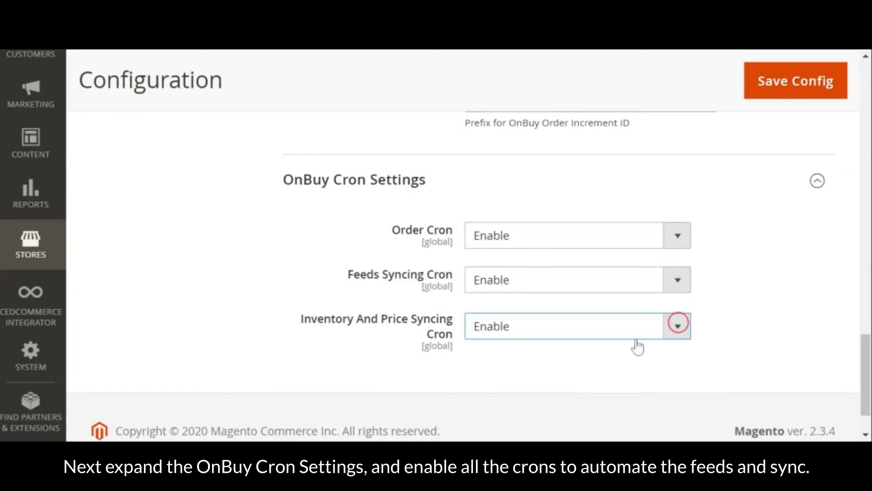
left_click(788, 84)
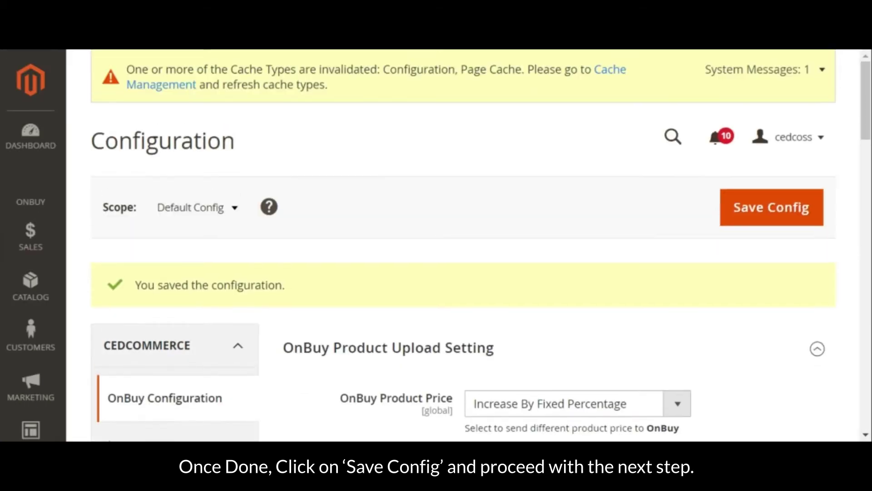
Open the OnBuy Profile Manager and start a new profile
left_click(31, 191)
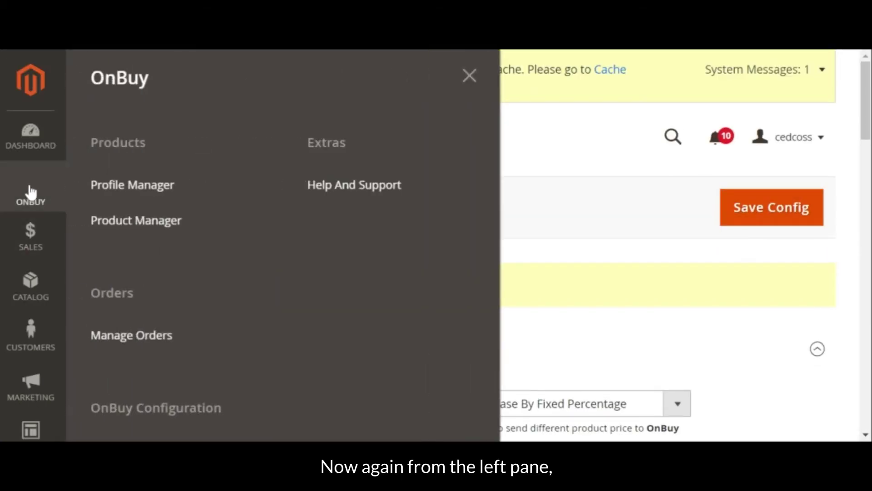
left_click(118, 191)
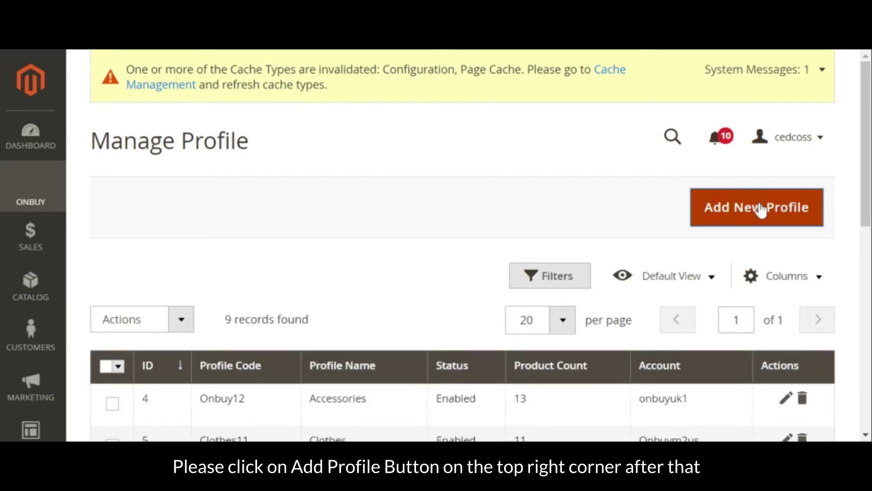
left_click(762, 209)
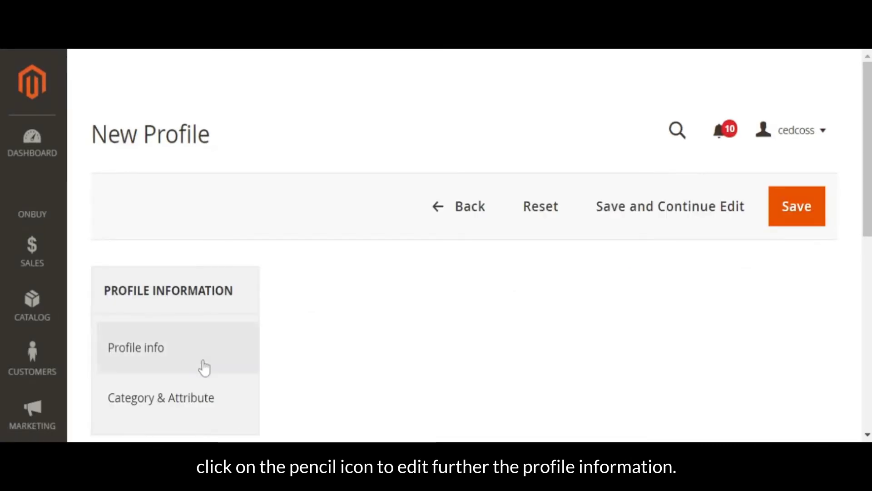
Fill in the profile info with code Test and name Onbuy1, and enable the profile status
scroll(173, 362, "down", 2)
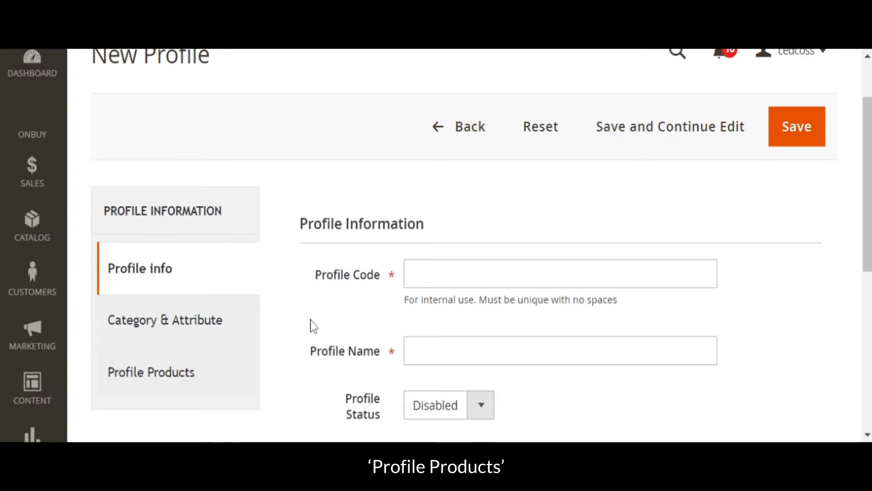
left_click(424, 276)
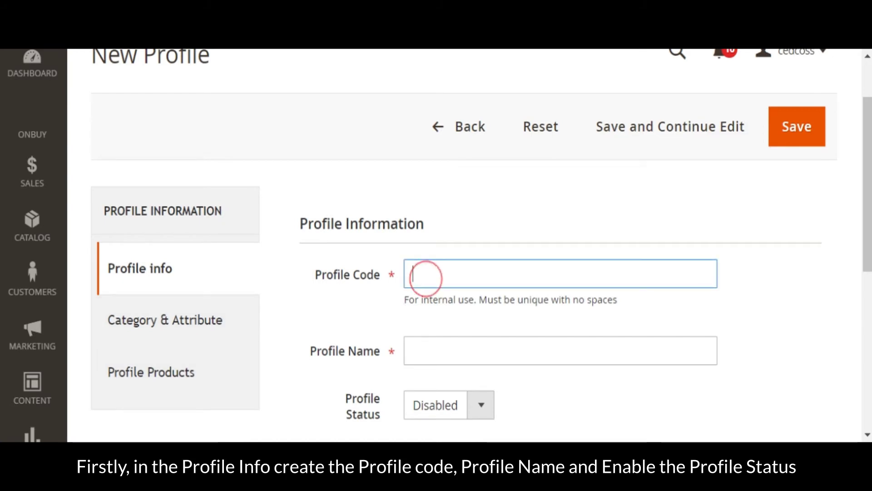
type("Test")
key("Tab")
left_click(453, 356)
type("Onbuy1")
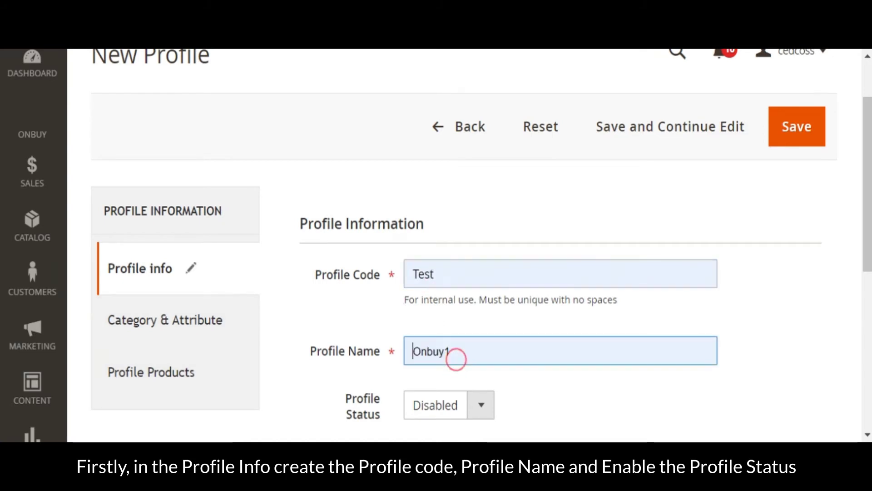
left_click(482, 405)
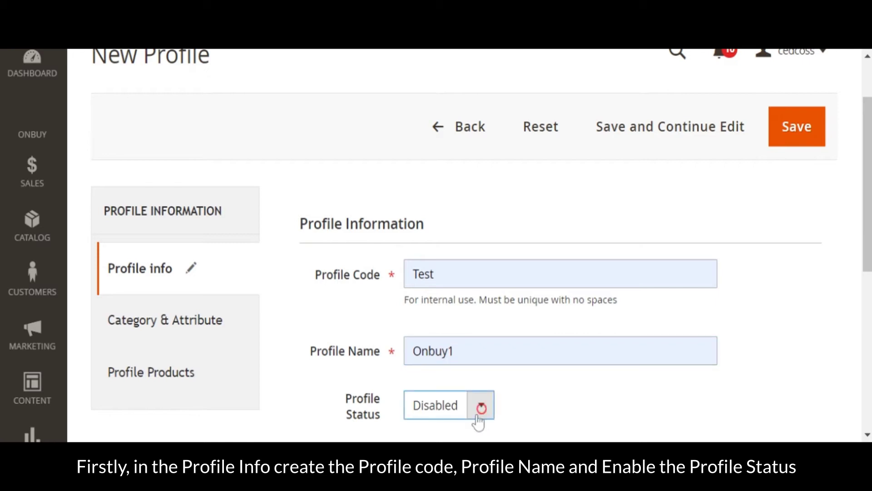
left_click(414, 413)
Search the OnBuy categories for shirt and map the profile to Shirts under Clothing, Shoes & Accessories > Baby
left_click(199, 317)
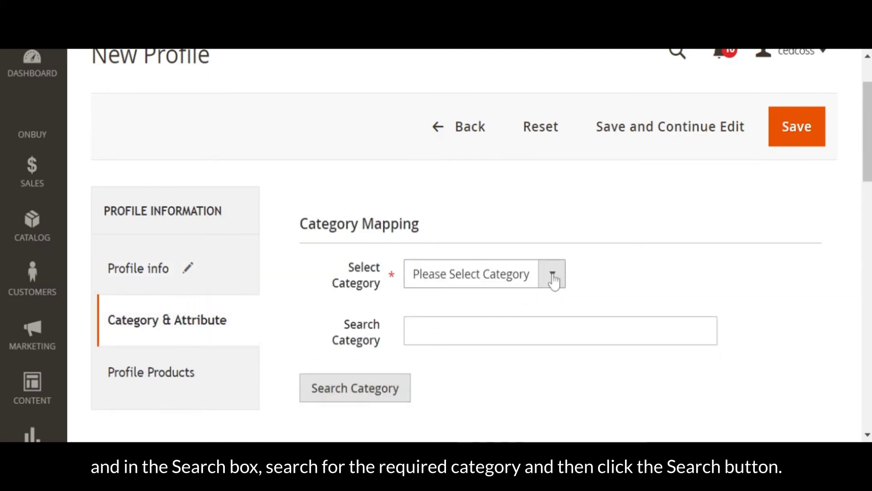
left_click(523, 326)
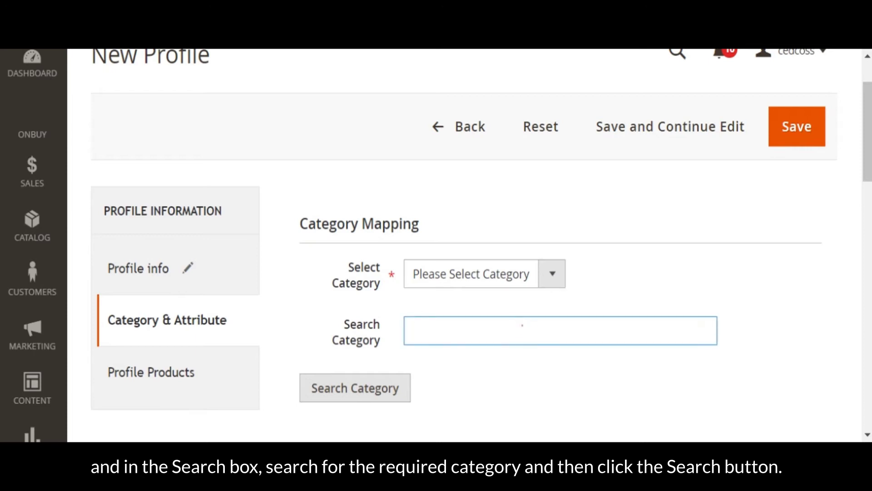
type("shirt")
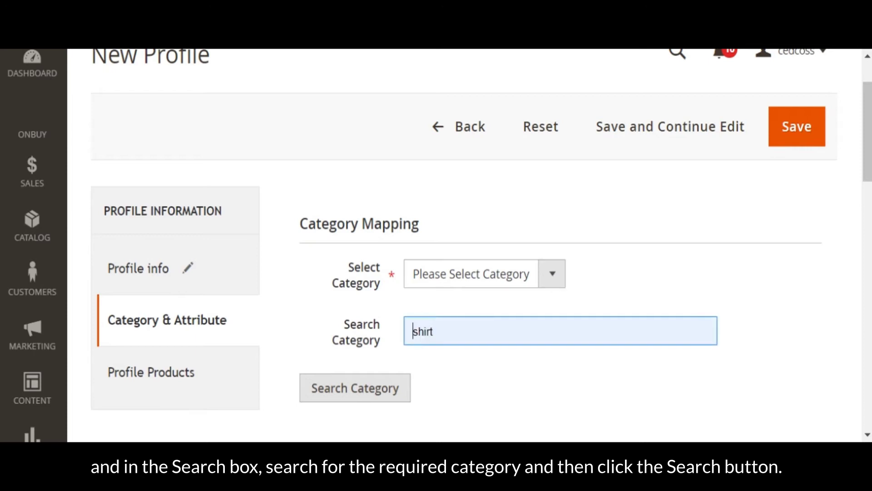
left_click(377, 382)
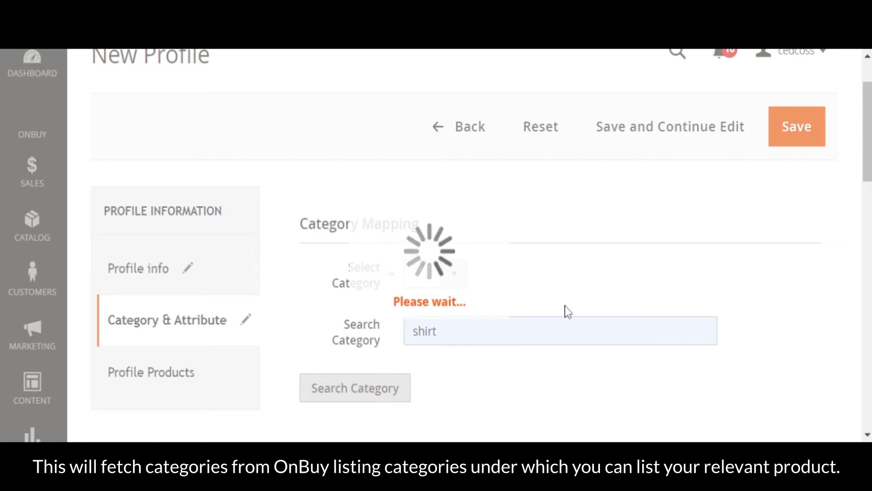
left_click(694, 273)
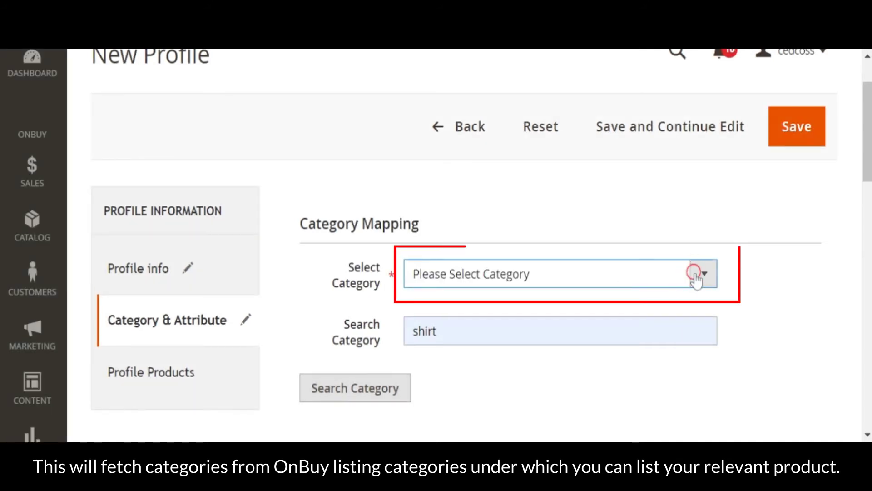
left_click(686, 262)
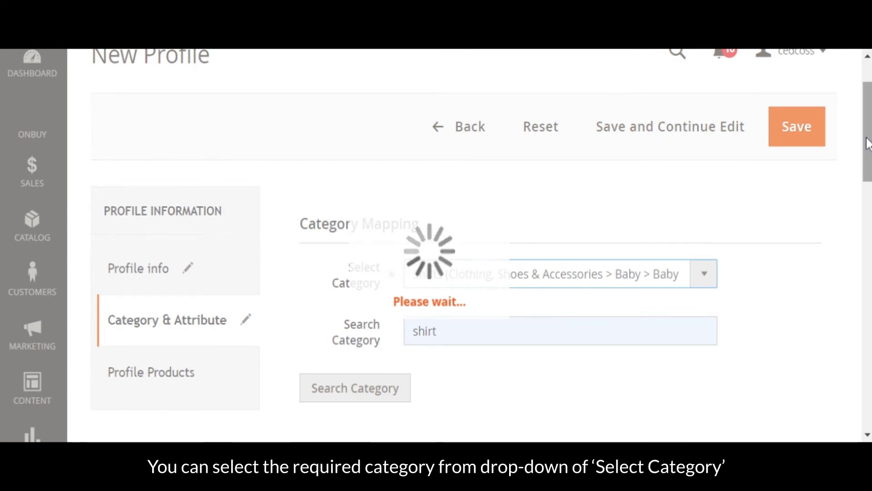
Map the OnBuy Colour options to matching Magento options, including Black to Black and Blue to Blue
left_click_drag(867, 148, 867, 185)
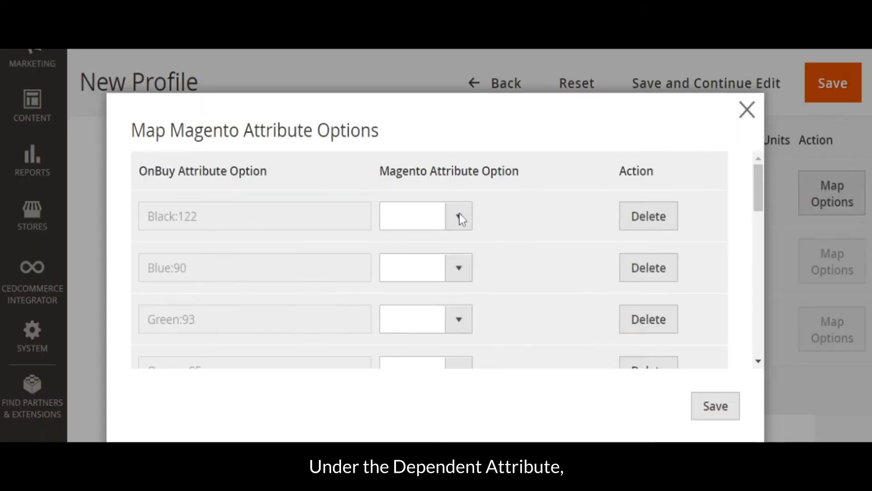
left_click(459, 216)
left_click(459, 268)
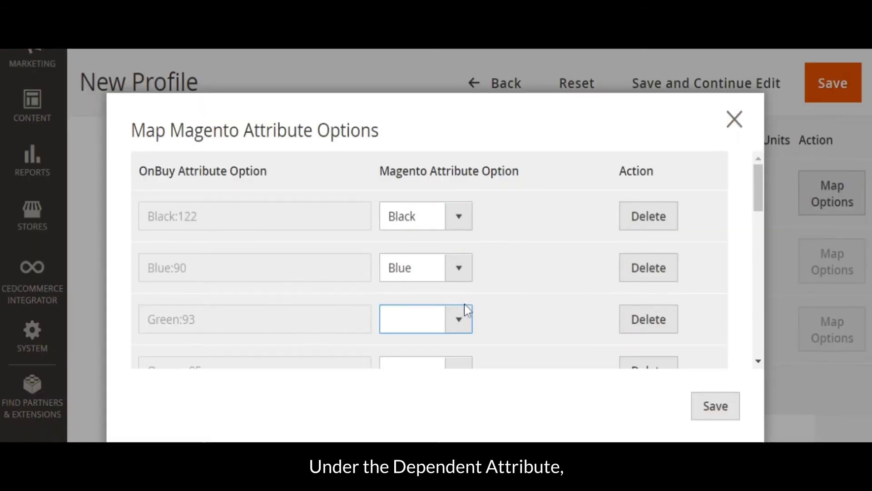
left_click(461, 319)
scroll(466, 299, "down", 3)
left_click(462, 282)
left_click(459, 244)
scroll(459, 260, "down", 4)
left_click(455, 265)
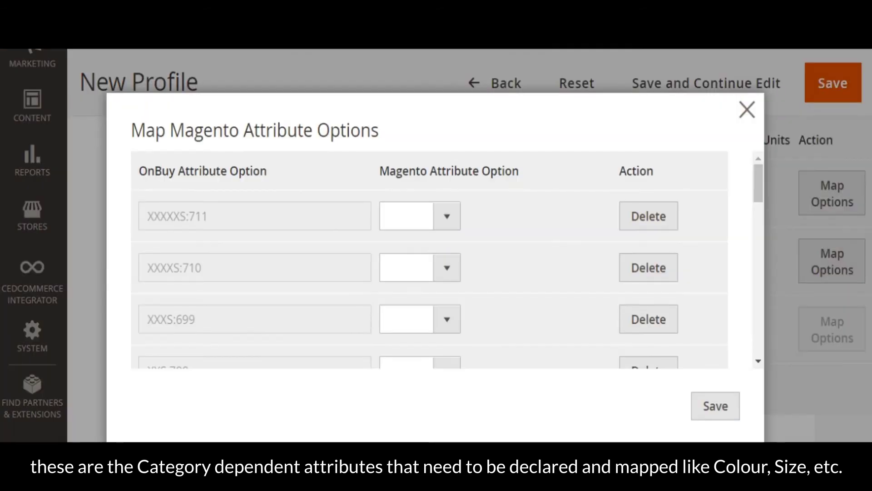
Map the OnBuy Size options to Magento sizes, including XXXXXS to 55 cm and XXXXS to XS
left_click(446, 217)
left_click(451, 251)
left_click(448, 267)
left_click(444, 321)
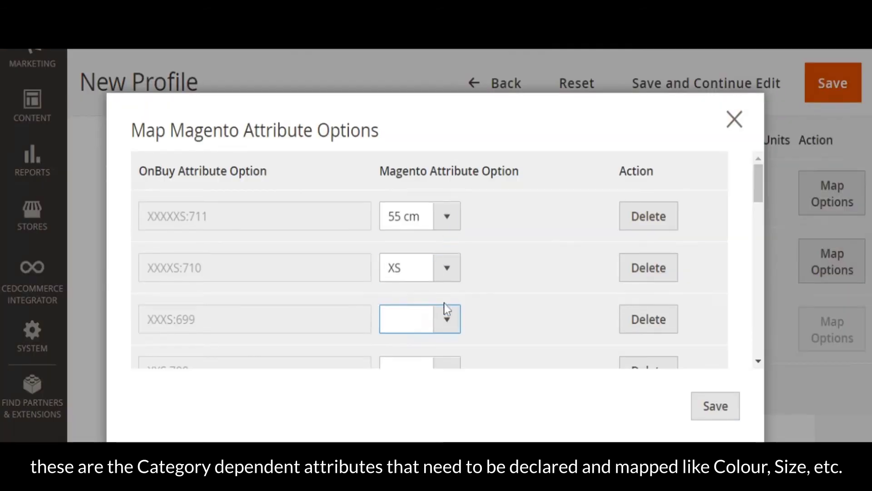
scroll(472, 309, "down", 3)
left_click(447, 313)
scroll(489, 304, "down", 5)
left_click(446, 332)
scroll(448, 291, "down", 6)
Map the Clothing Size options, including Up To 3 Months to M, 3-6 Months to L and 6-12 Months to 6 foot, and save the mapping
left_click(445, 222)
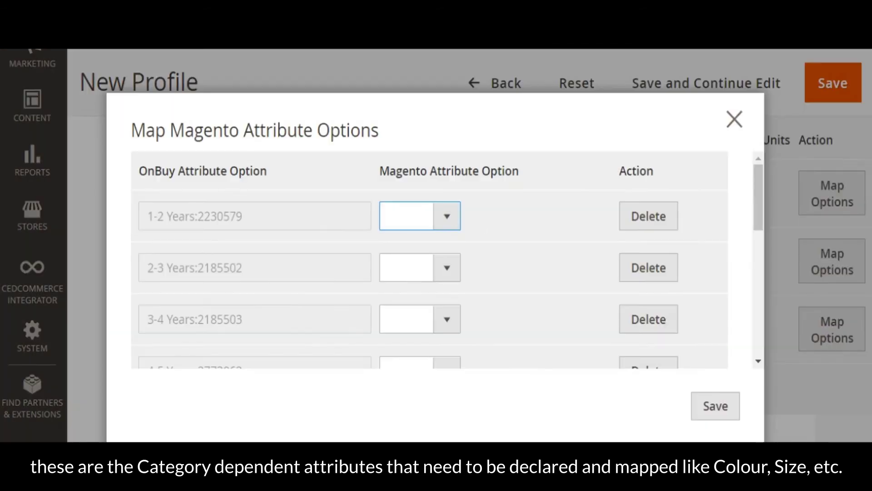
left_click(440, 283)
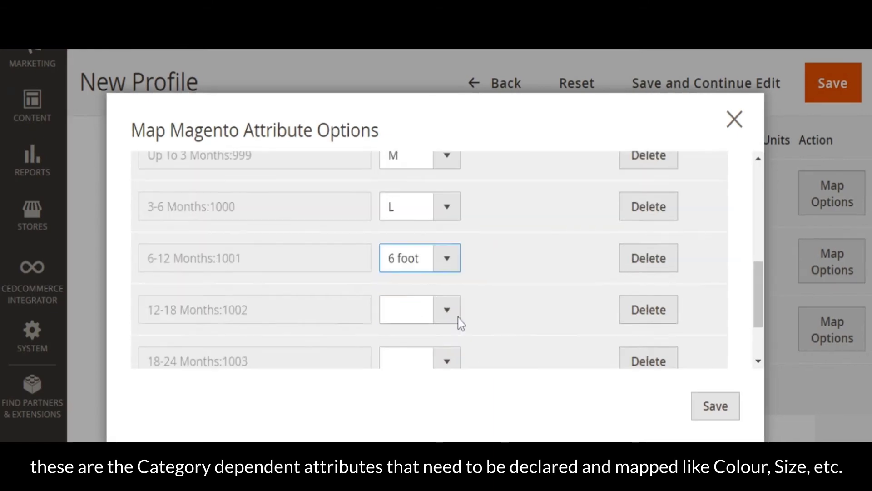
left_click(700, 407)
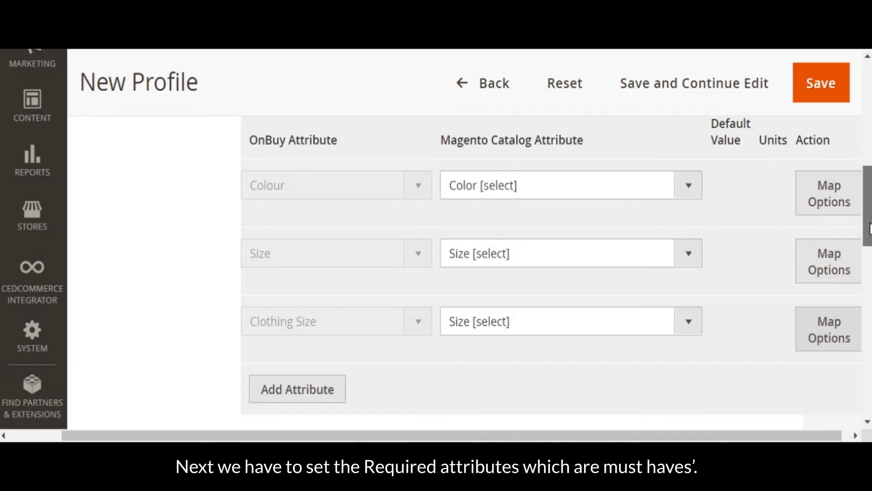
Go through the required attribute mappings for title, price, SKU and description, and map Product Codes to EAN
left_click_drag(869, 230, 870, 318)
left_click(653, 215)
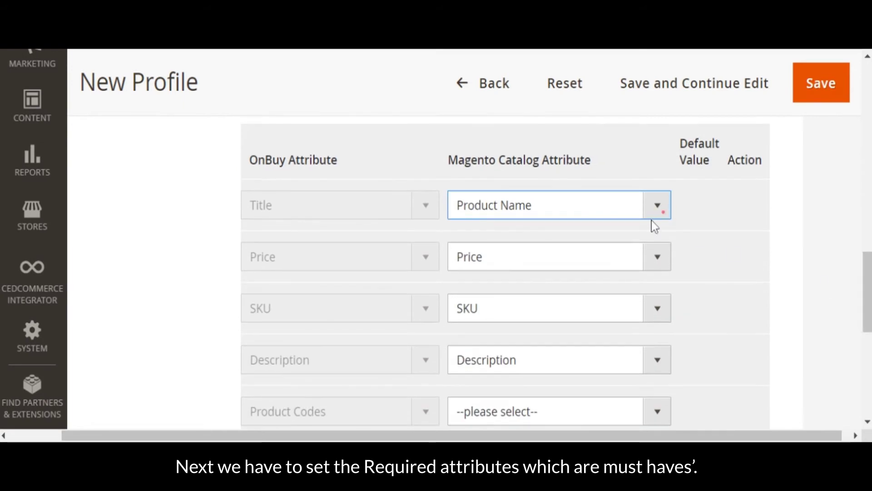
left_click(661, 257)
scroll(654, 233, "down", 3)
left_click(659, 181)
left_click(660, 232)
left_click(659, 285)
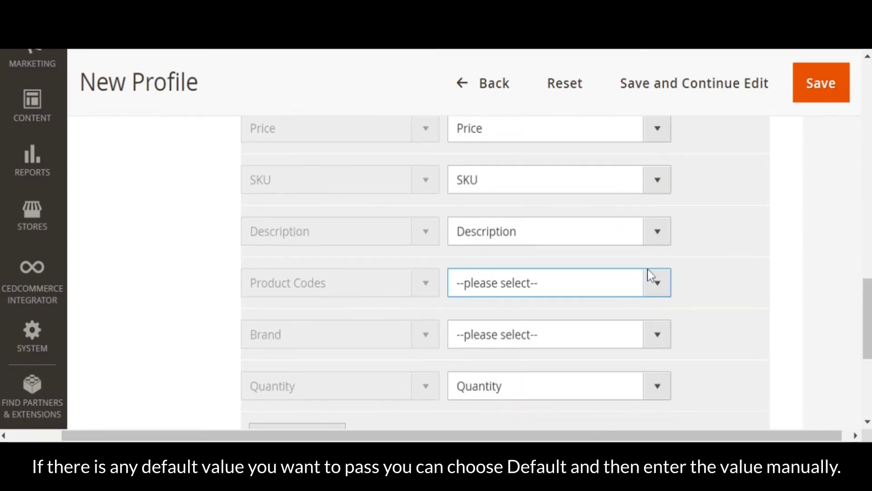
Give the required Brand attribute the default value CedCommerce
left_click(666, 341)
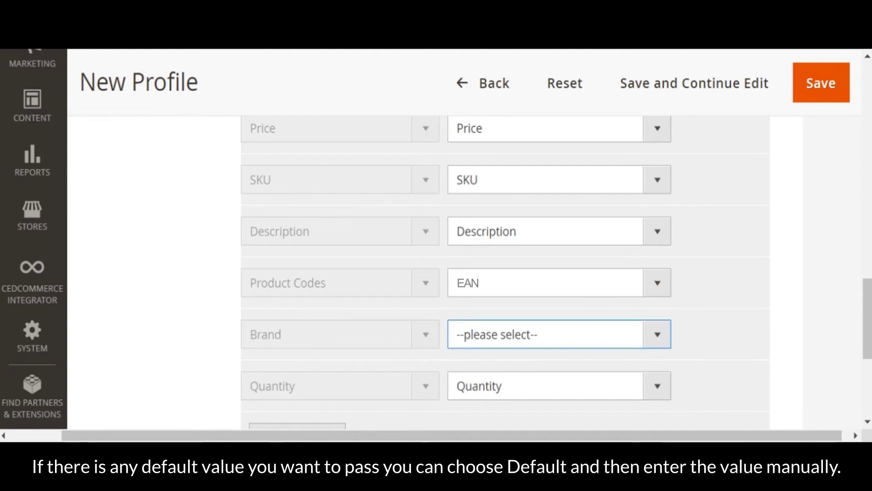
left_click(604, 80)
left_click(747, 334)
type("CedCome")
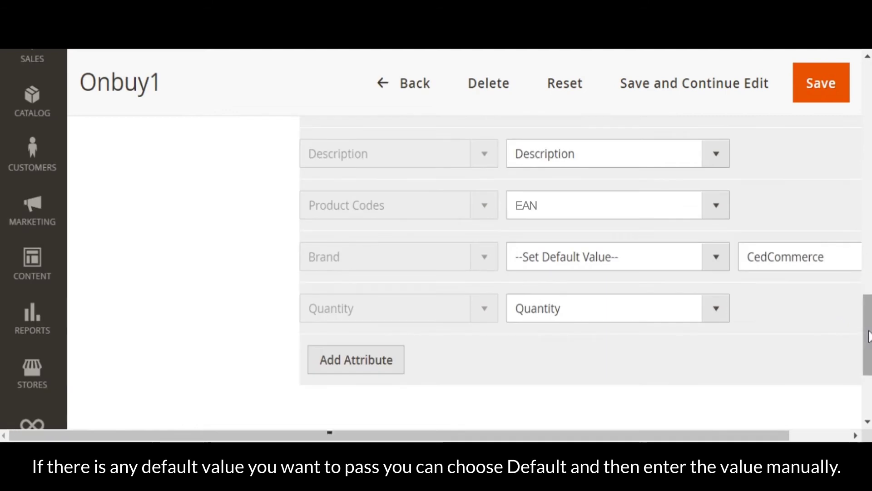
Reset the filter in the profile's products, select all listed products and save the profile
scroll(577, 273, "down", 5)
scroll(208, 273, "up", 10)
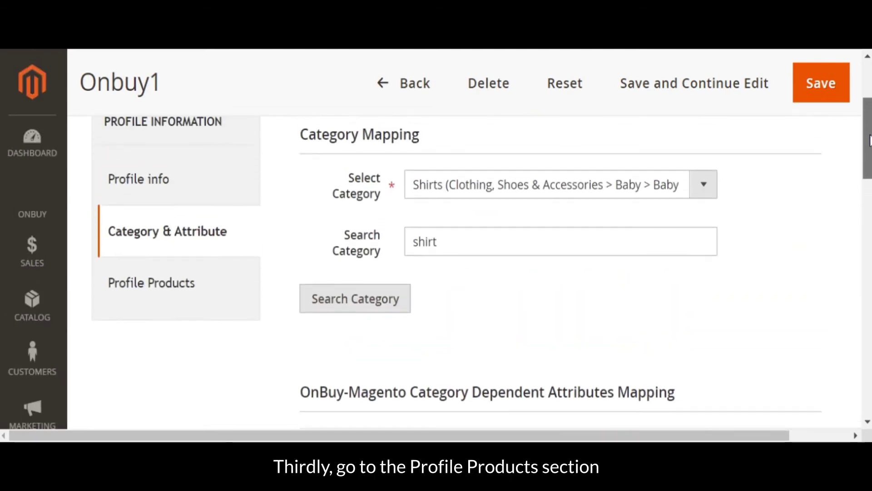
left_click(208, 275)
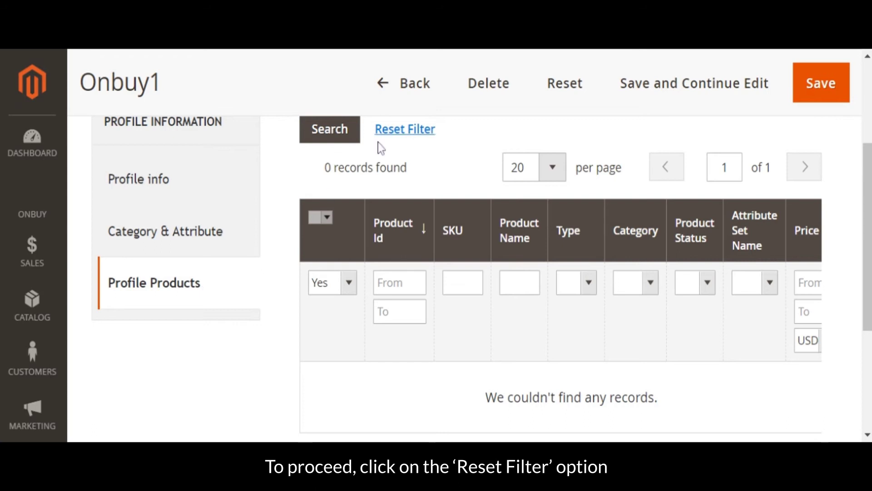
left_click(413, 131)
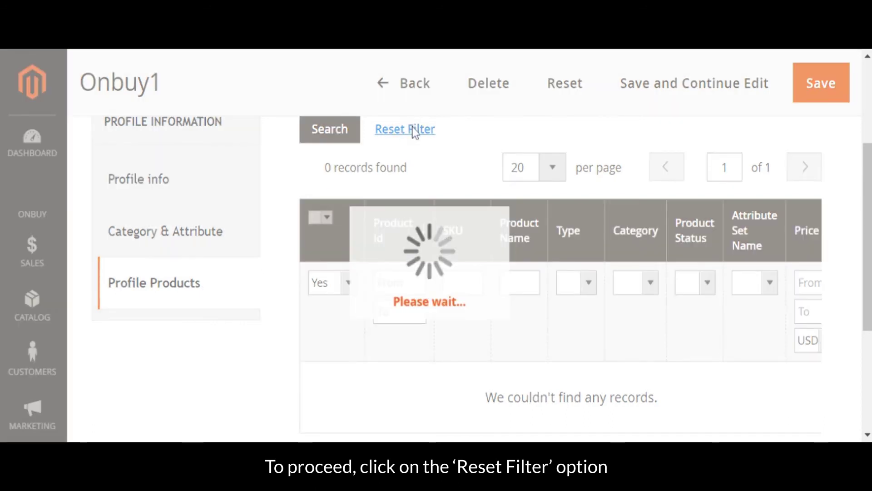
left_click(324, 216)
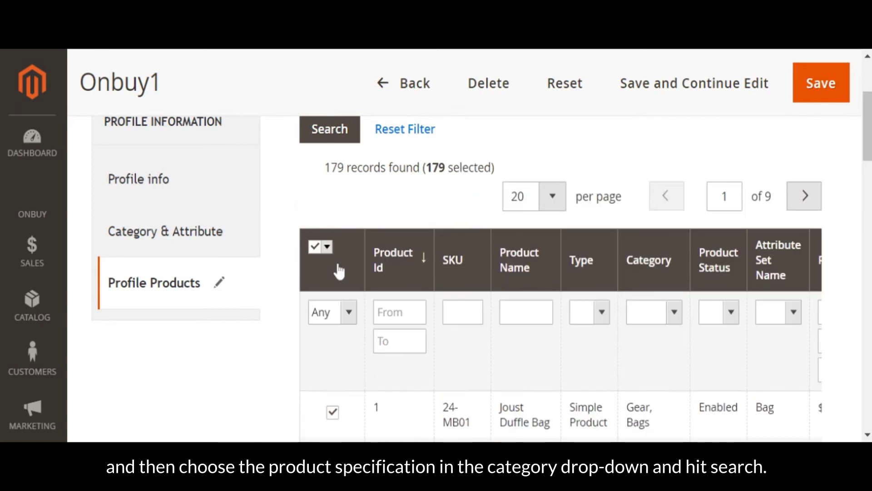
mouse_move(868, 127)
left_mouse_down()
mouse_move(868, 241)
mouse_move(868, 128)
left_mouse_up()
left_click(814, 101)
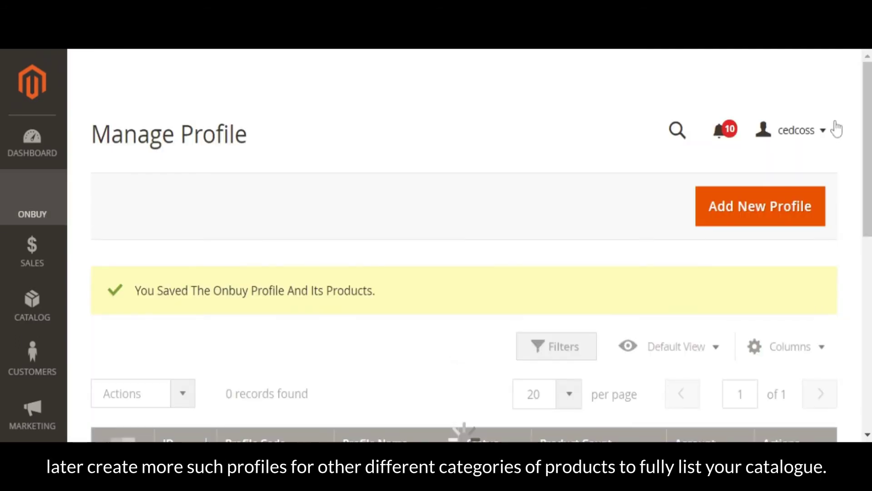
Open the OnBuy product listing from the Product Manager and examine the products' OnBuy status
left_click_drag(865, 165, 864, 280)
scroll(865, 281, "up", 5)
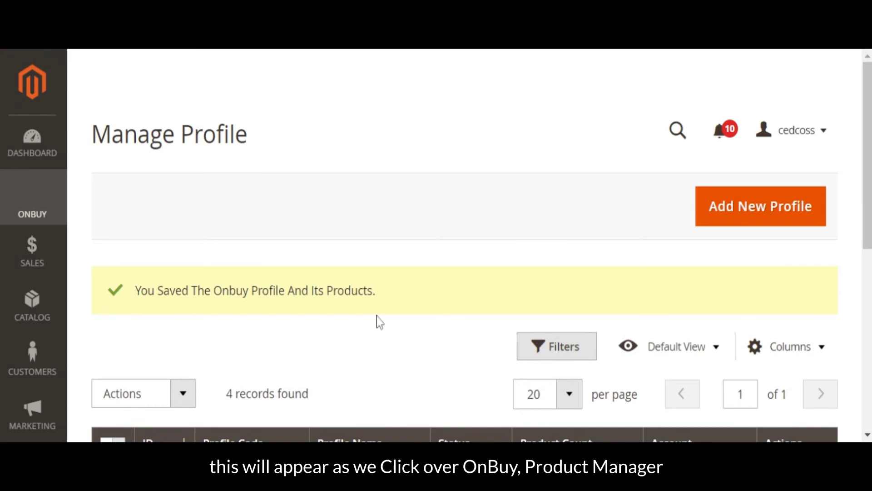
left_click(40, 210)
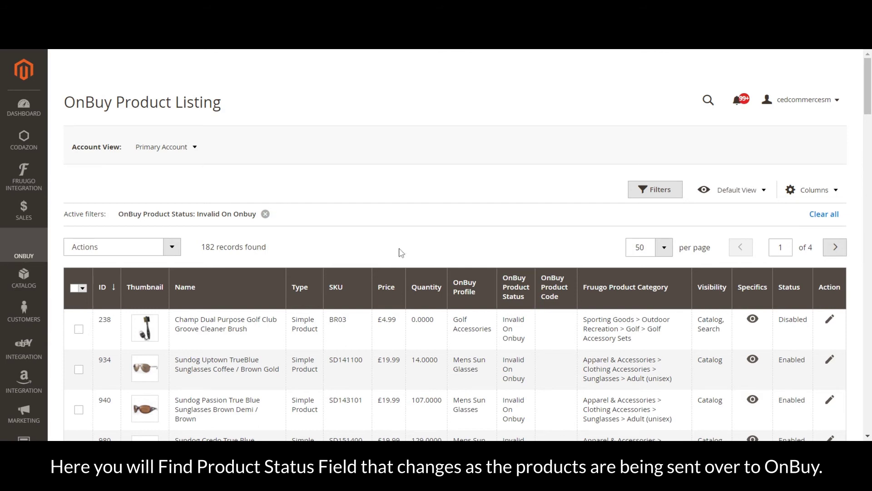
scroll(487, 328, "down", 4)
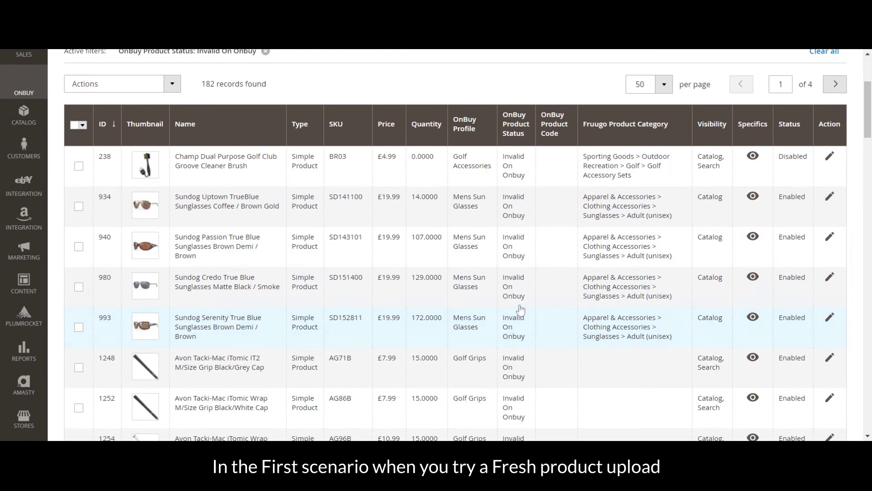
Try to upload the Deluxe Shag Bag (SKU BR35B) to OnBuy with the Upload Item(s) action and confirm
scroll(520, 309, "down", 4)
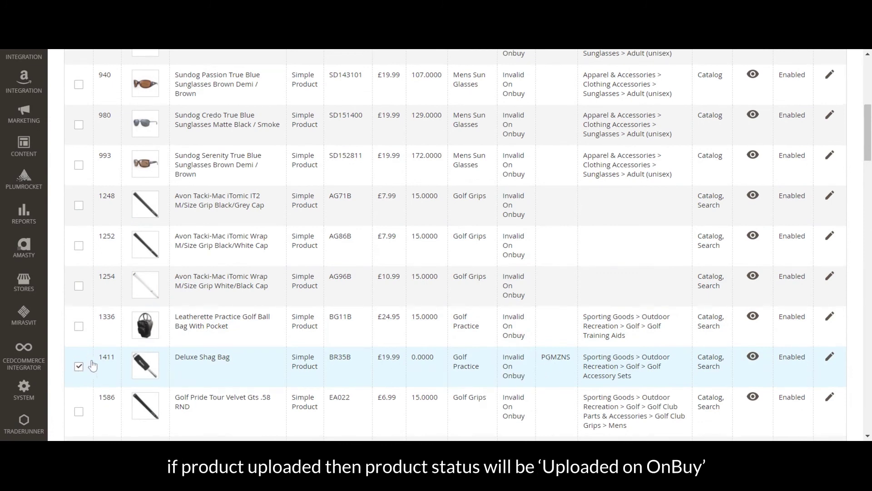
scroll(82, 369, "up", 7)
left_click(172, 197)
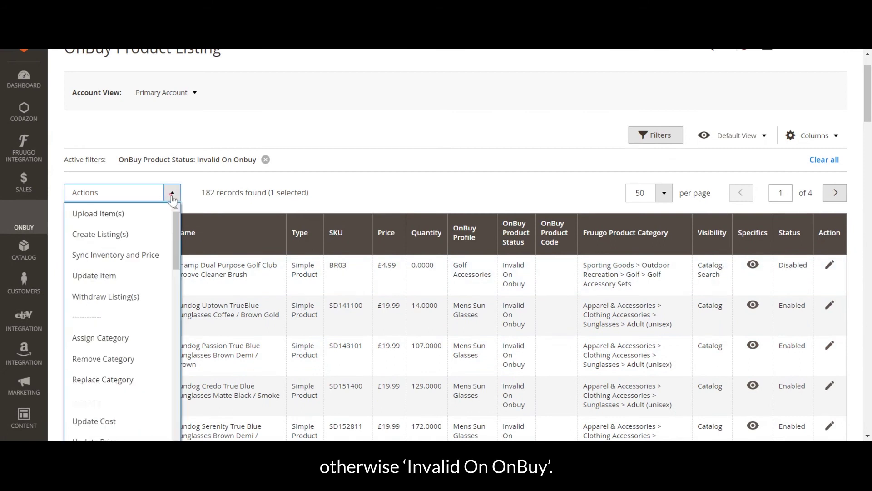
left_click(151, 223)
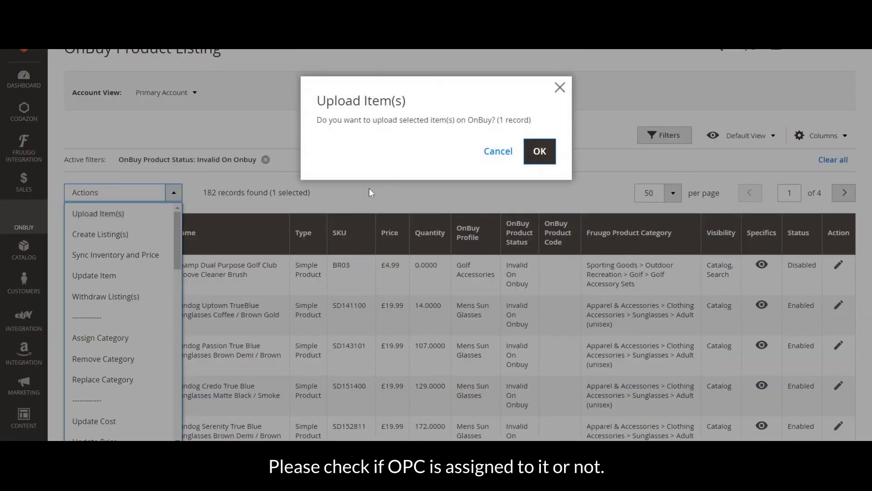
left_click(541, 160)
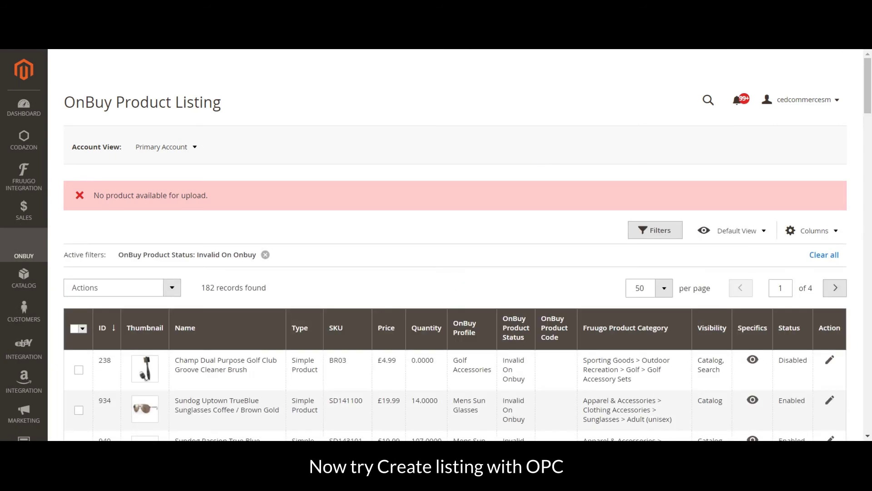
Create an OnBuy listing for the Deluxe Shag Bag (SKU BR35B), then return to the product listing
scroll(540, 159, "down", 10)
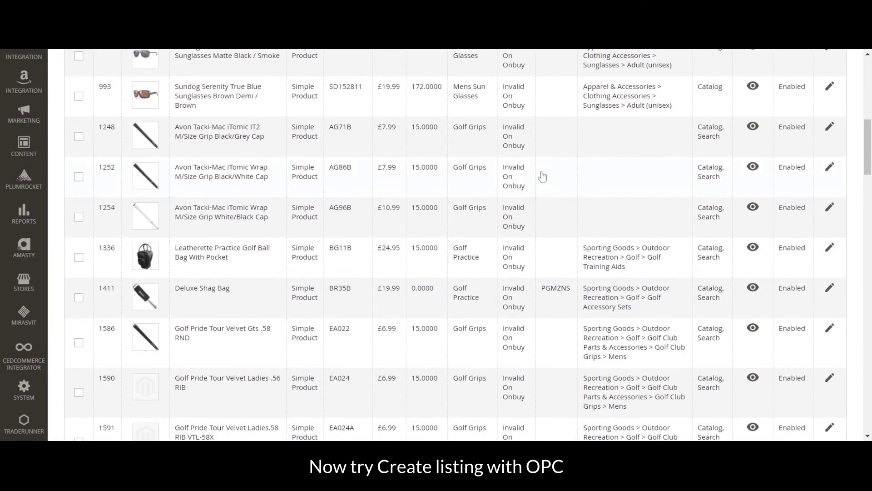
left_click(79, 299)
scroll(273, 227, "up", 10)
left_click(119, 125)
left_click(100, 167)
left_click(534, 173)
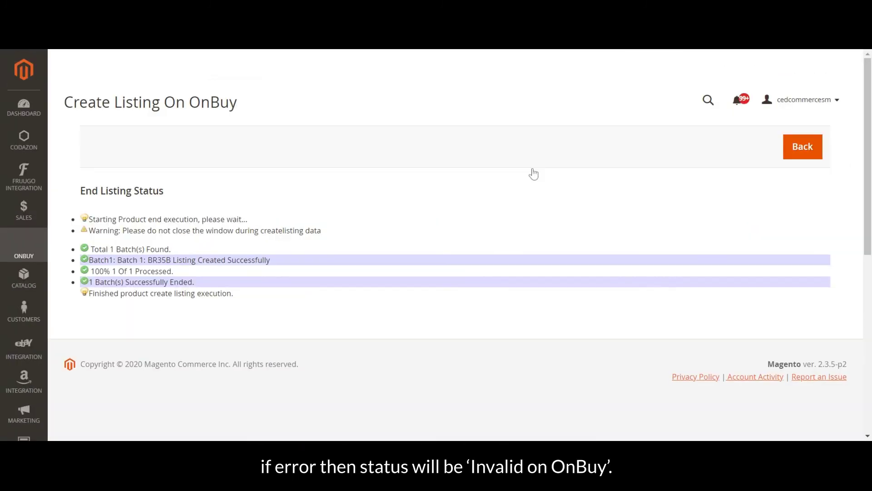
left_click(801, 151)
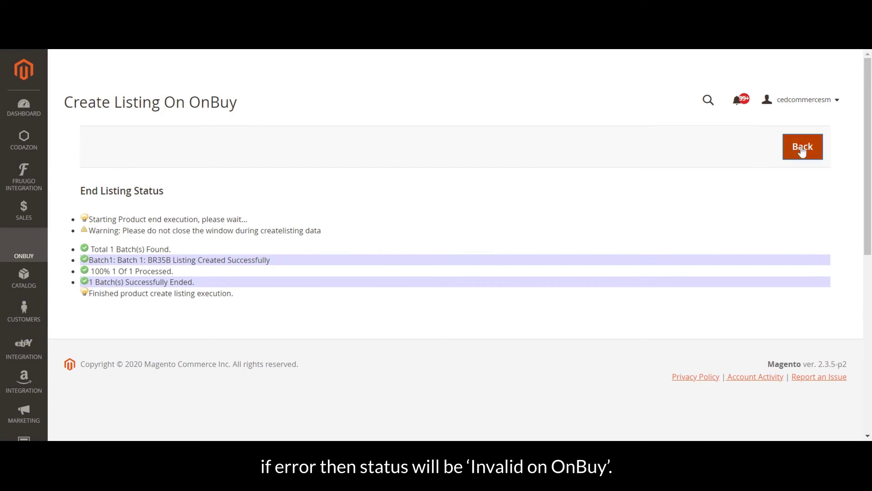
Replace the product status filter with Processing on Onbuy and review the status and OnBuy product codes of the filtered products
left_click(266, 214)
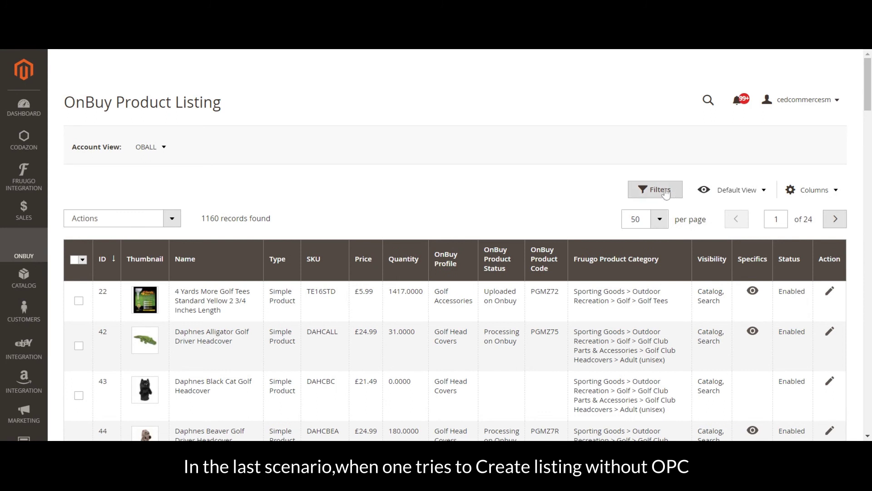
left_click(666, 191)
left_click(809, 313)
left_click(768, 347)
left_click(807, 382)
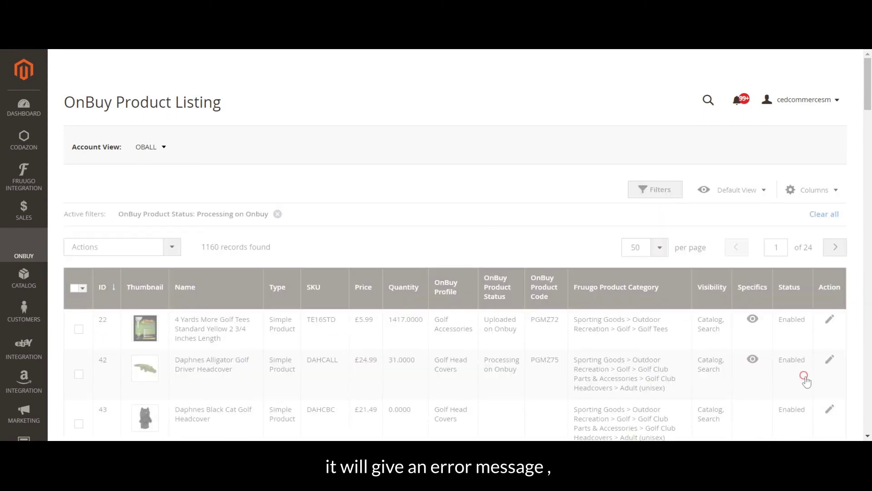
scroll(531, 353, "down", 15)
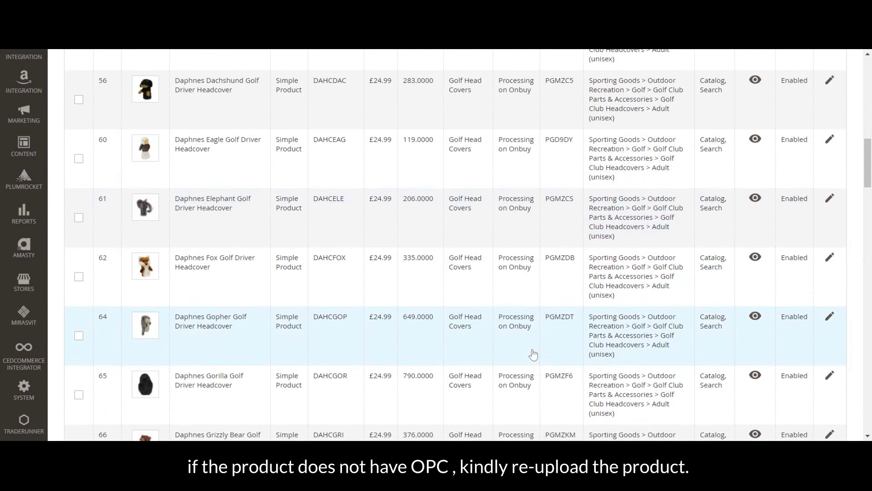
scroll(533, 354, "down", 2)
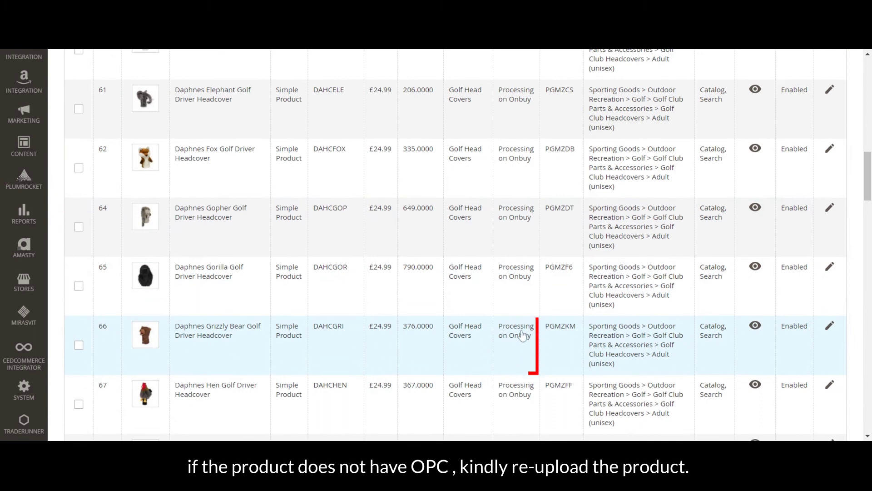
scroll(634, 355, "up", 6)
scroll(634, 355, "up", 9)
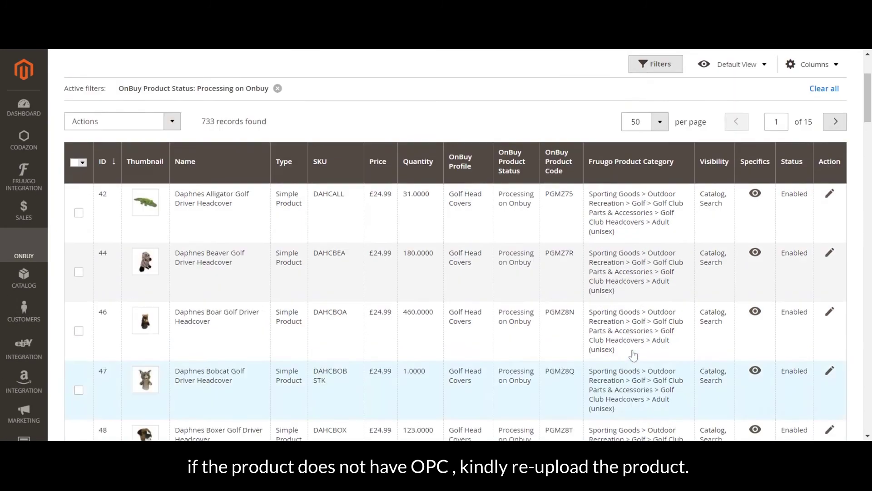
Filter the listing by product status Invalid On Onbuy and check the products' quantities and missing OnBuy product codes
left_click(663, 194)
left_click(828, 328)
left_click(807, 348)
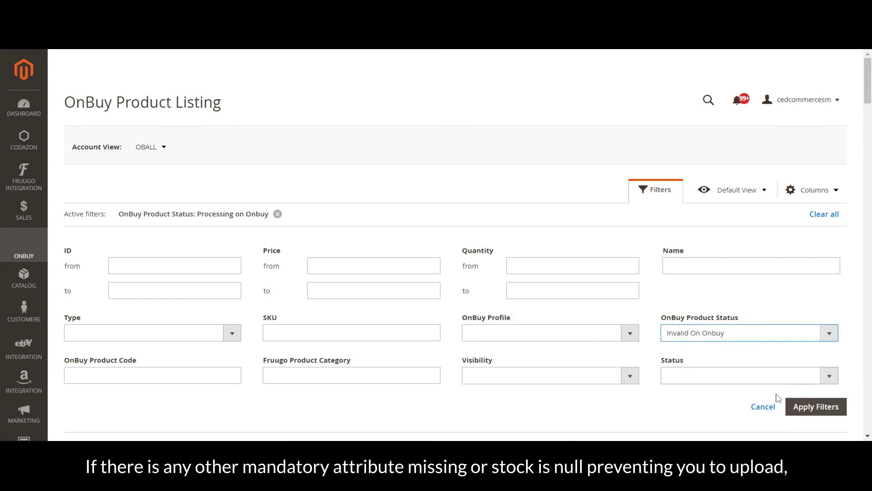
left_click(817, 406)
scroll(420, 381, "down", 6)
scroll(420, 381, "down", 5)
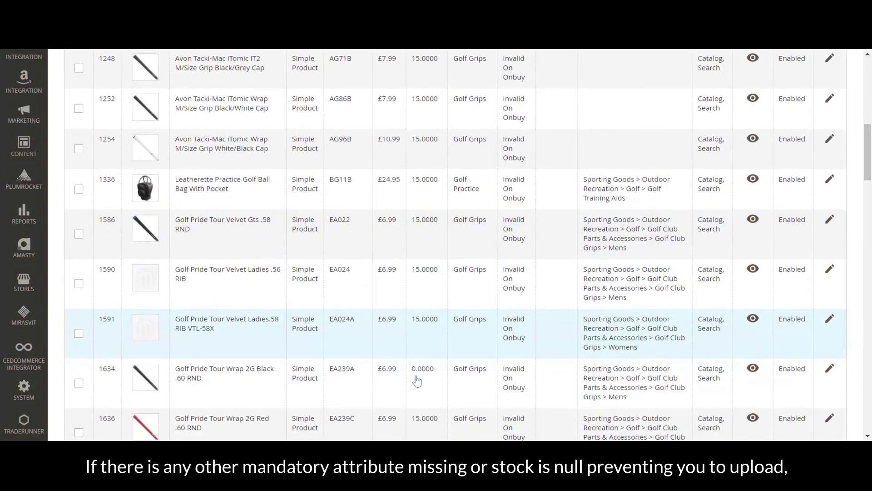
scroll(571, 336, "down", 8)
scroll(571, 337, "up", 12)
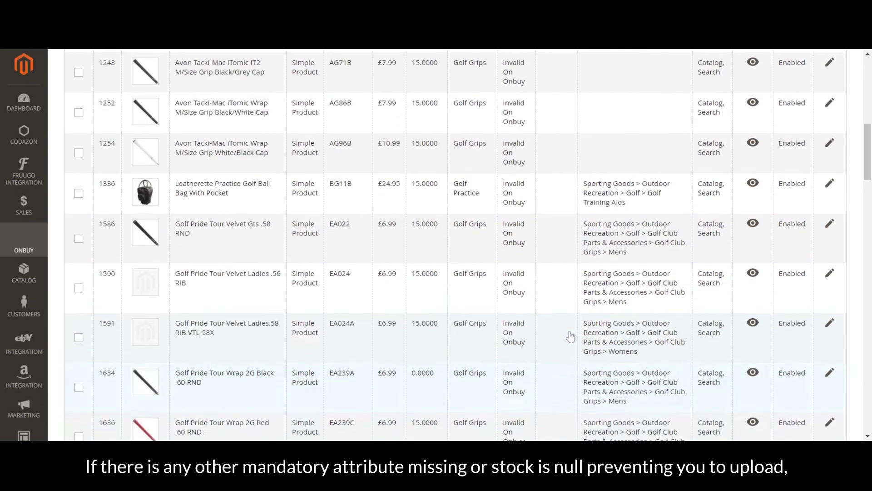
View the Specifics of an invalid product to read its OnBuy error, then close the details
left_click(753, 170)
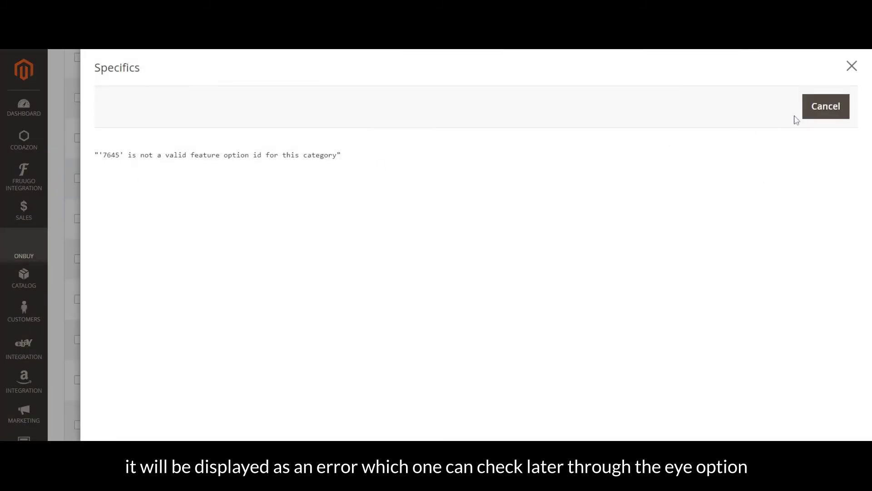
left_click(846, 103)
scroll(699, 187, "up", 6)
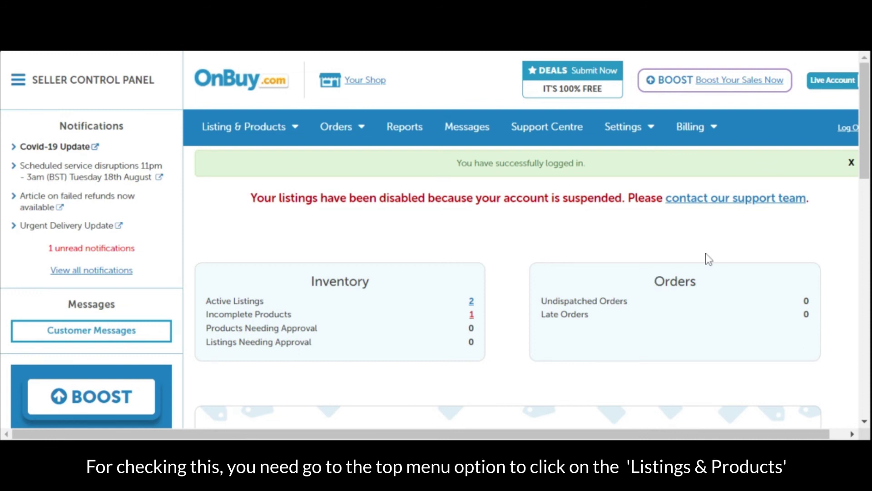
In the OnBuy Seller Control Panel, open the Magento 2 integration from Imports & Integrations and check its Live Product Create approval
left_click(289, 134)
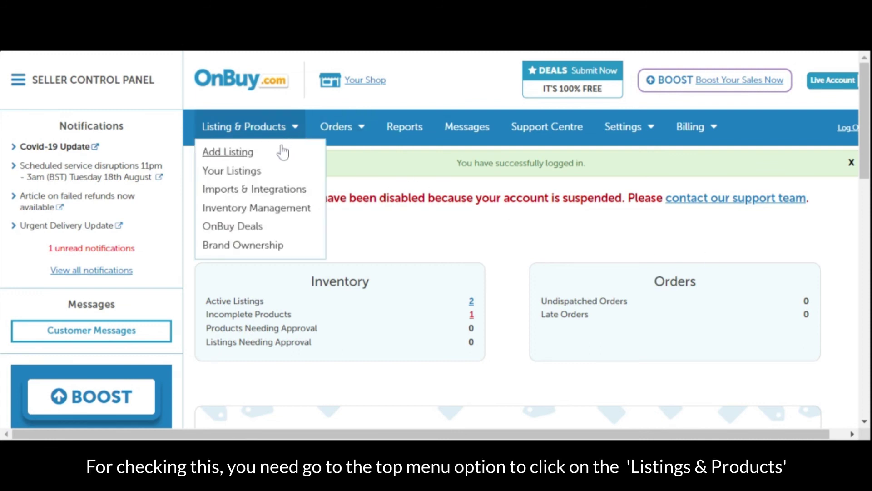
left_click(276, 186)
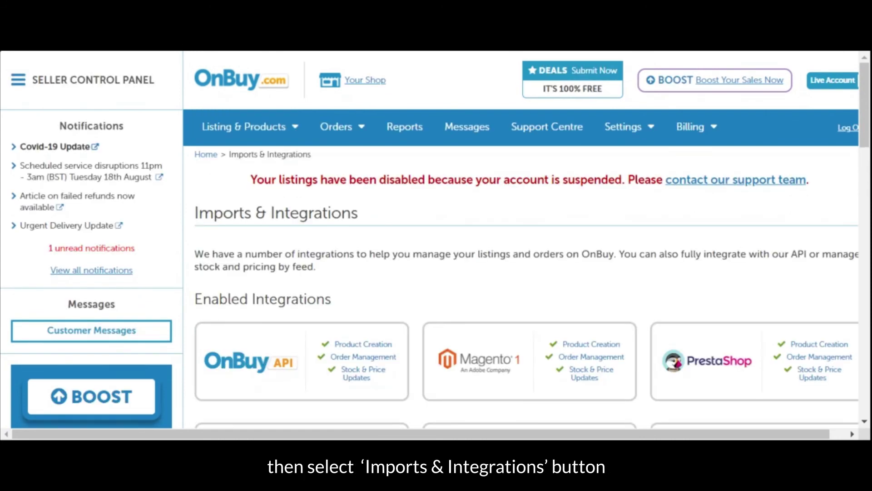
scroll(393, 307, "down", 6)
scroll(397, 313, "down", 10)
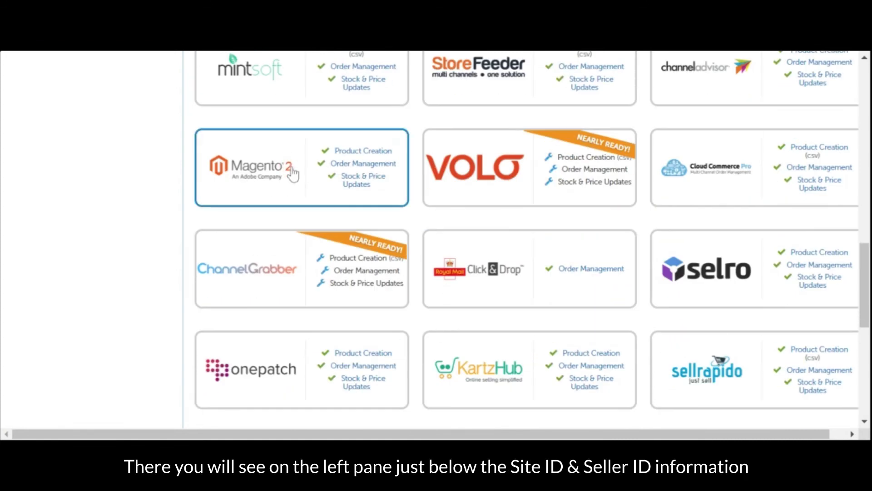
left_click(294, 174)
scroll(293, 174, "down", 1)
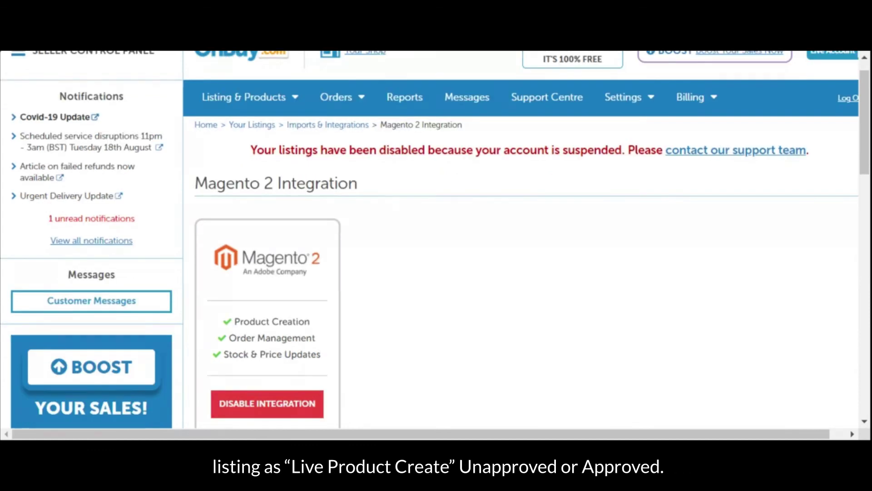
scroll(445, 265, "down", 6)
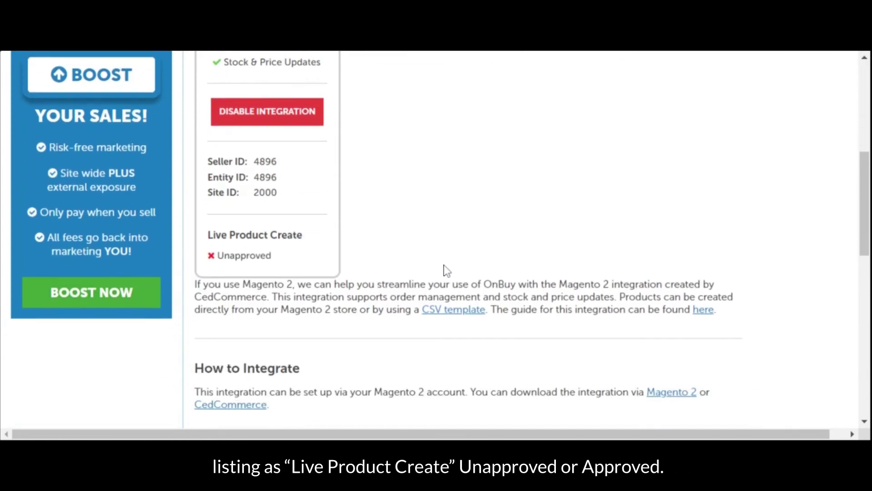